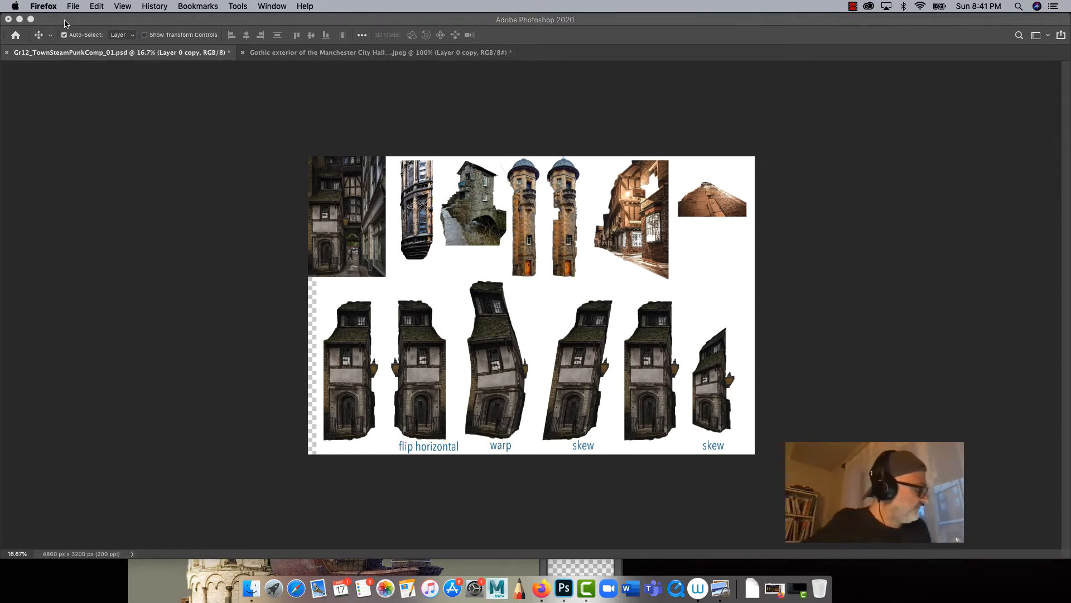
Step: Switch to Photoshop, select the leftmost lower-row house's Layer 0 copy on the canvas, and move the house slightly toward its mirrored copy
click(63, 23)
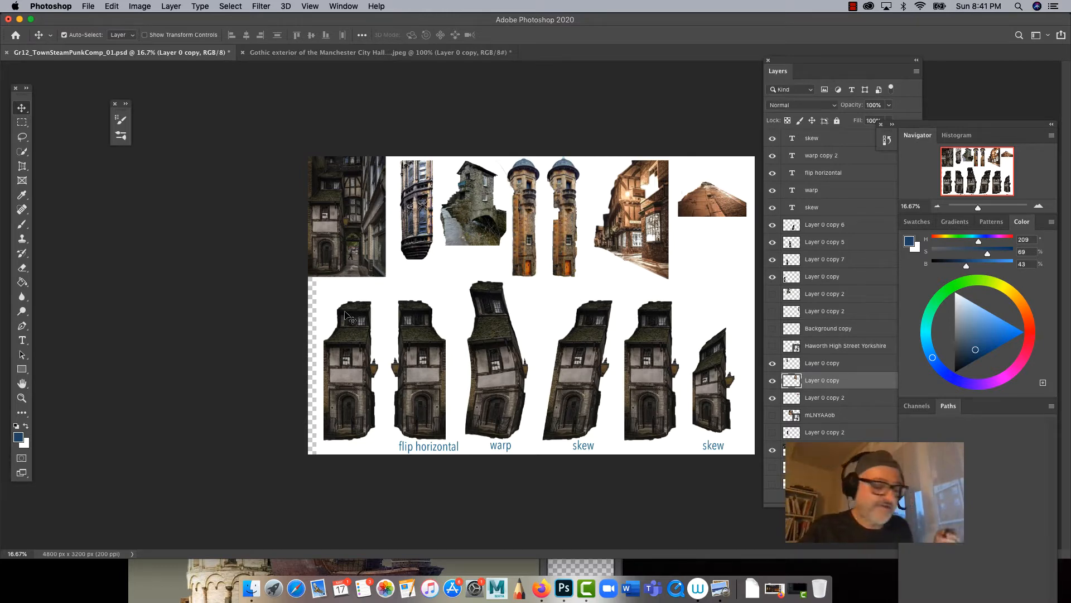
key(super+equal)
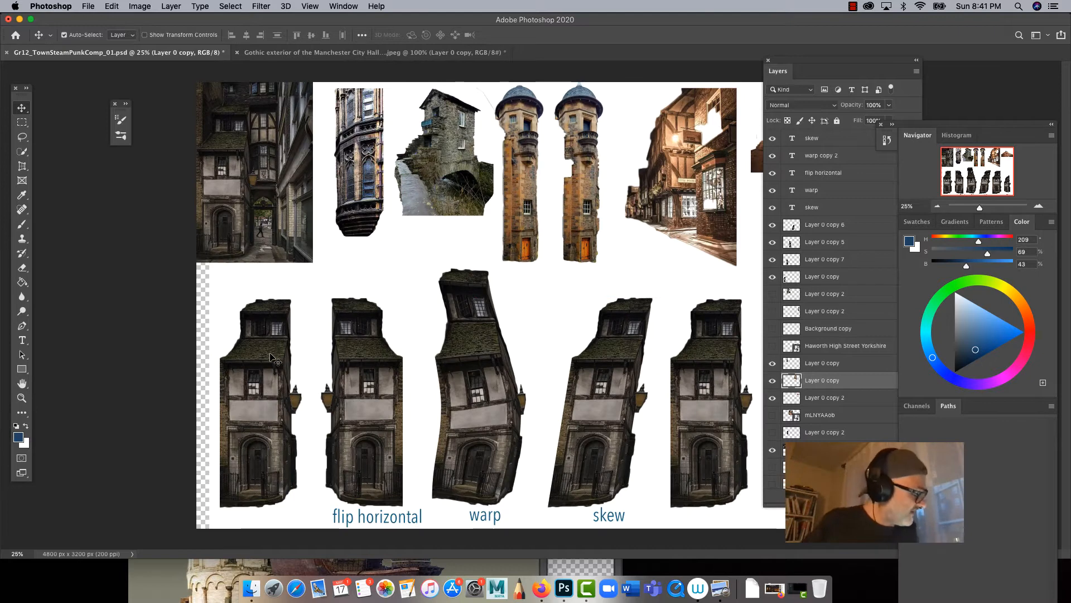
right_click(270, 357)
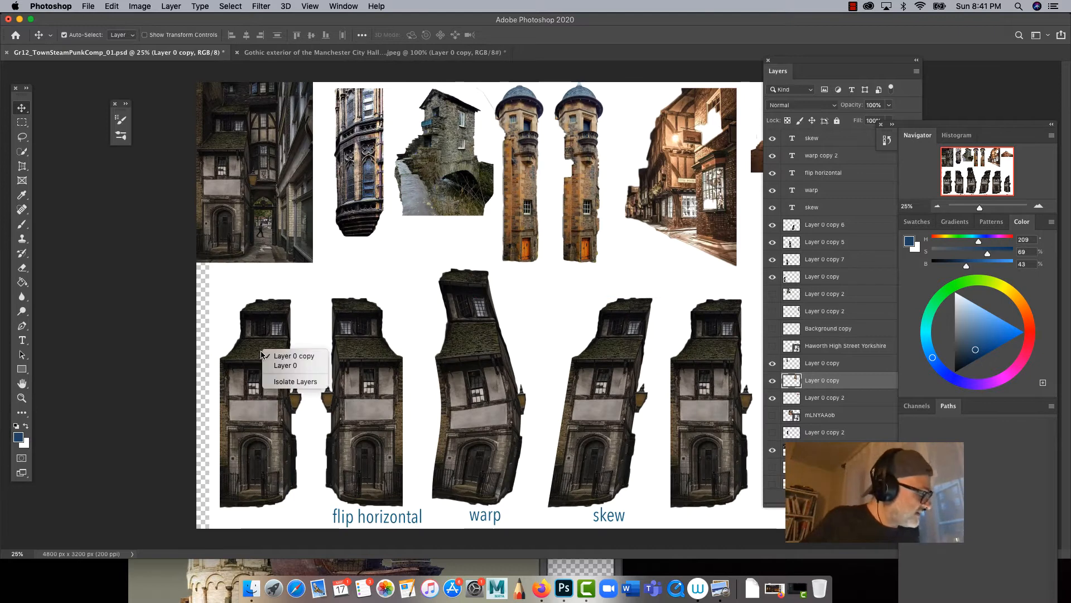
click(290, 357)
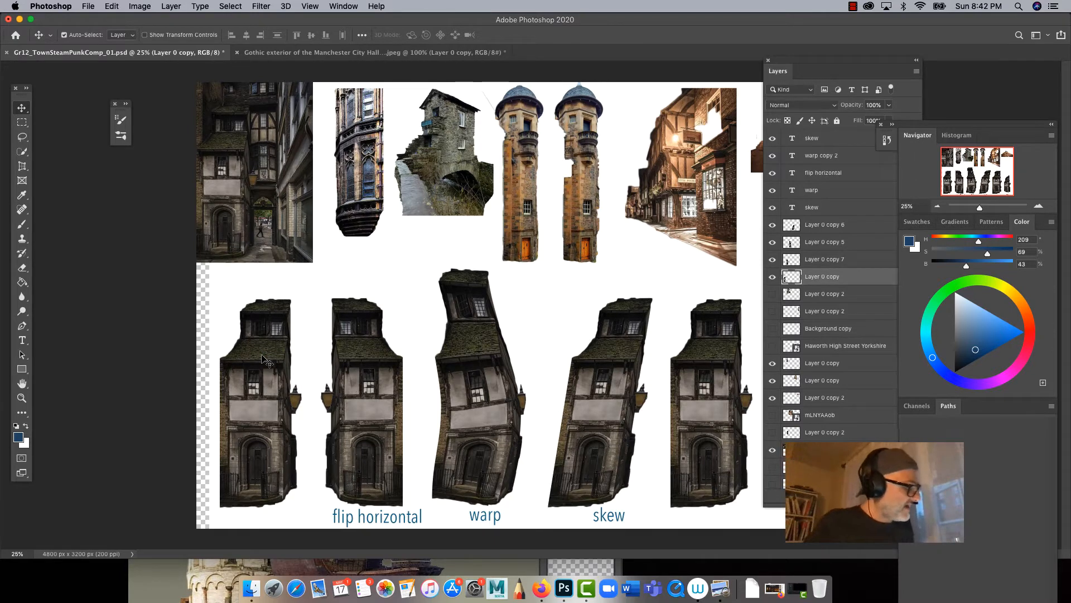
drag(247, 389, 265, 394)
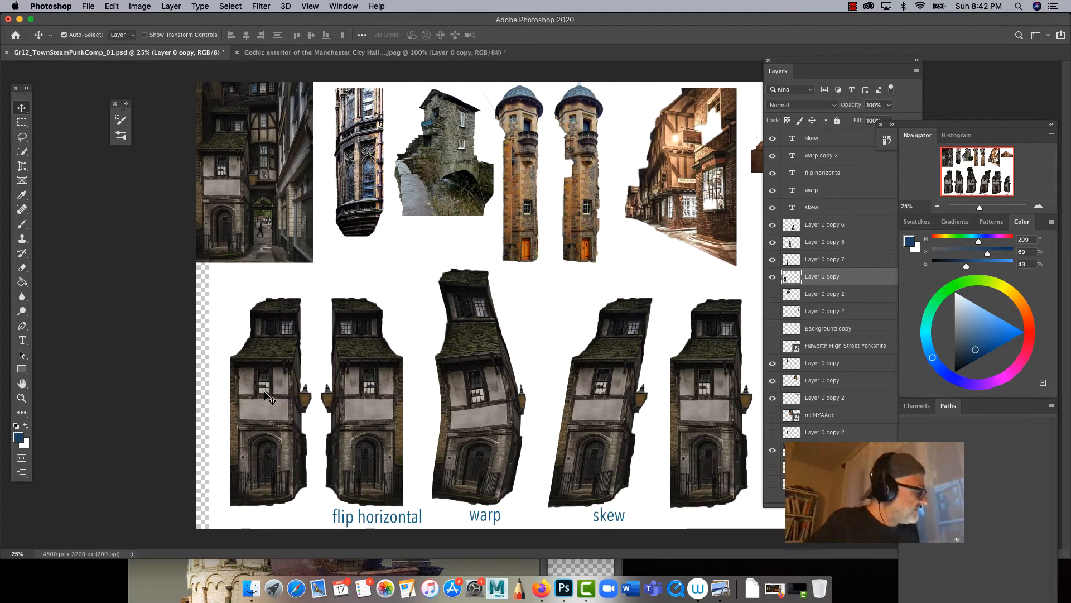
Step: Move the Layers panel beside the toolbox so the artwork is uncovered, and reselect the leftmost house's Layer 0 copy
click(22, 151)
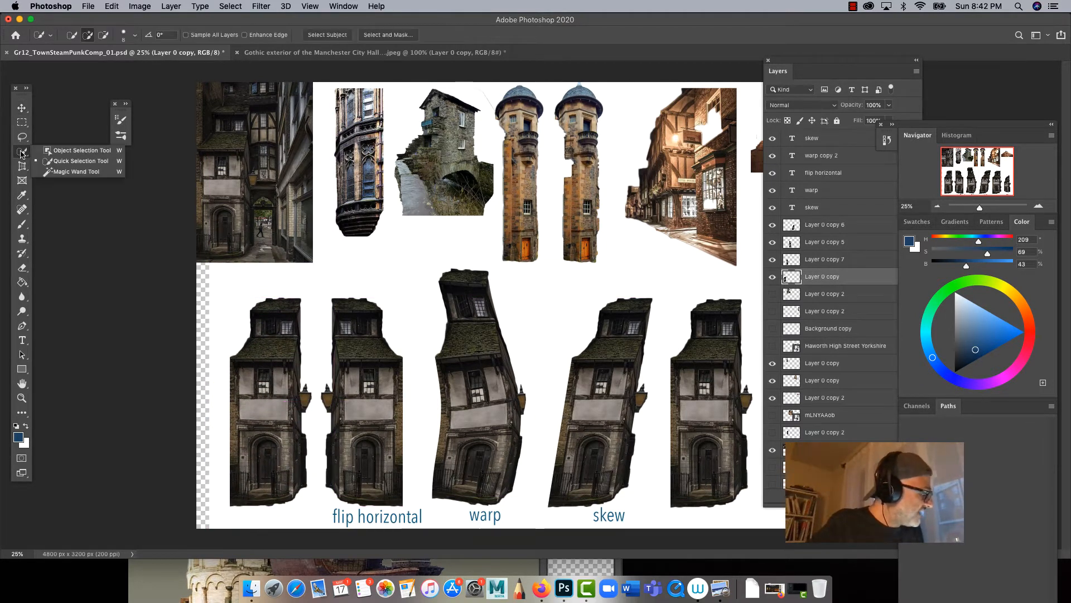
click(22, 107)
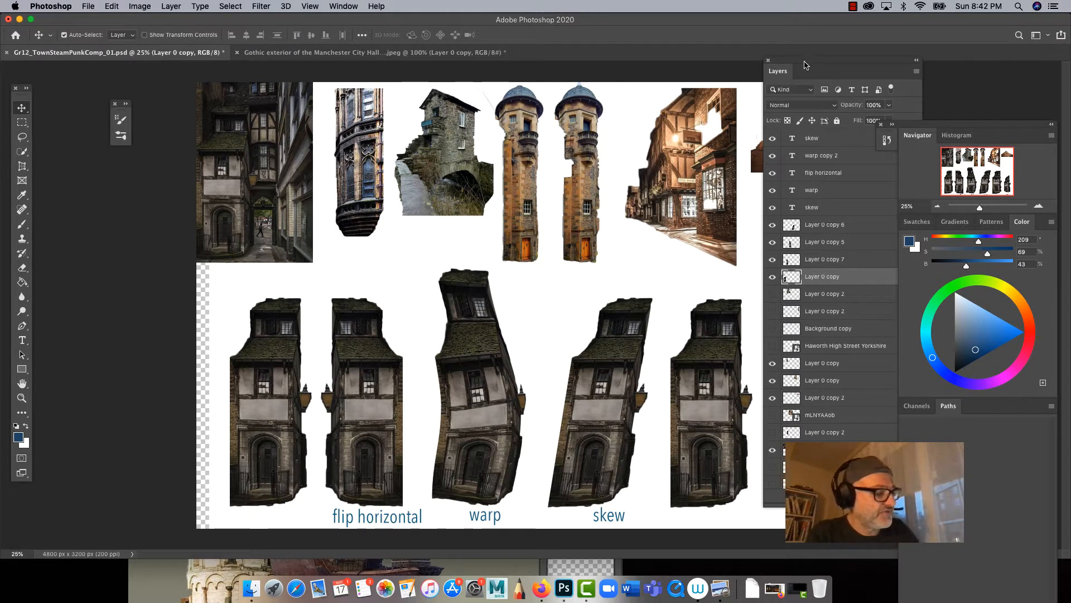
drag(805, 61, 72, 70)
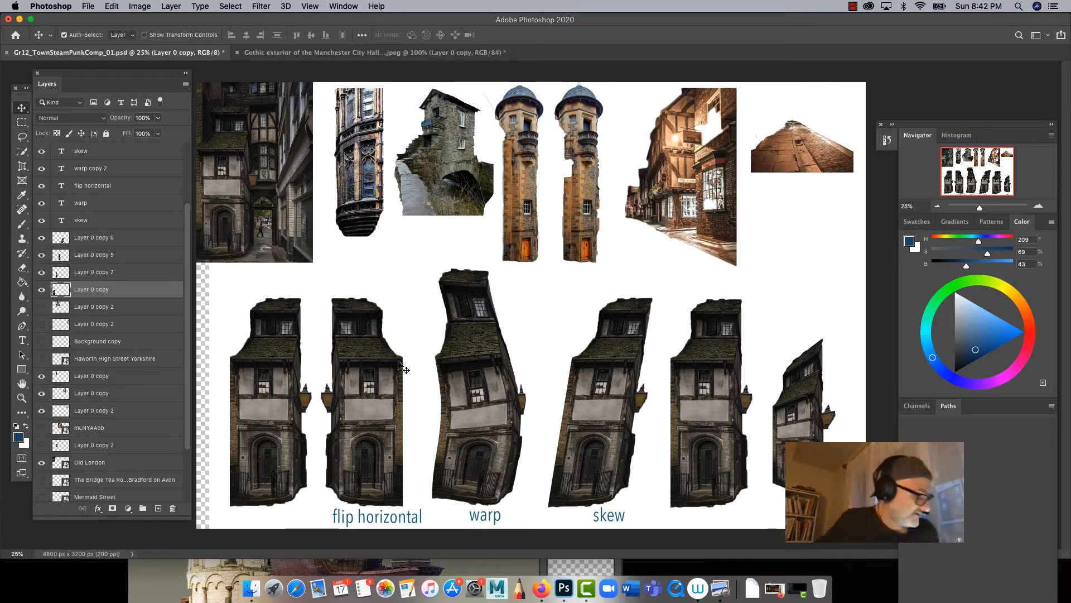
right_click(273, 408)
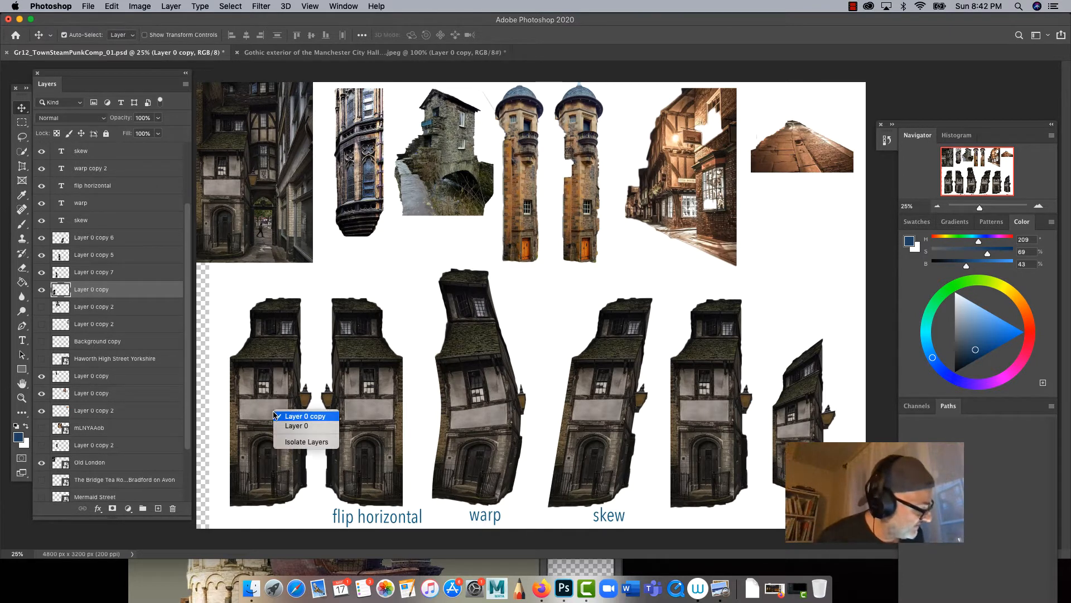
click(300, 413)
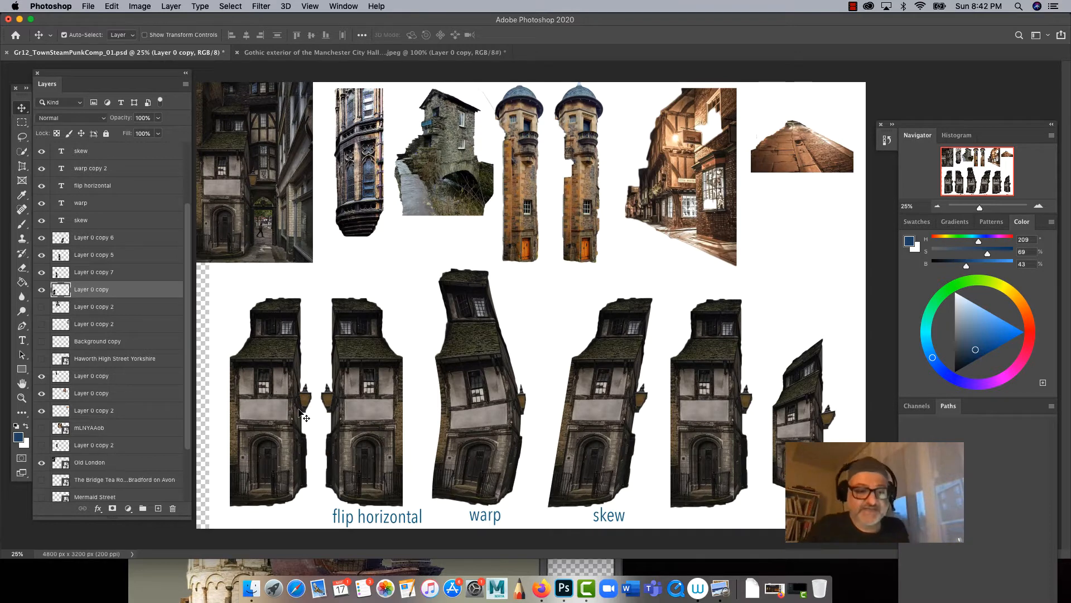
Step: Free Transform the leftmost house, shift it slightly up and outward, and undo the trial enlargement and rotation
key(super+t)
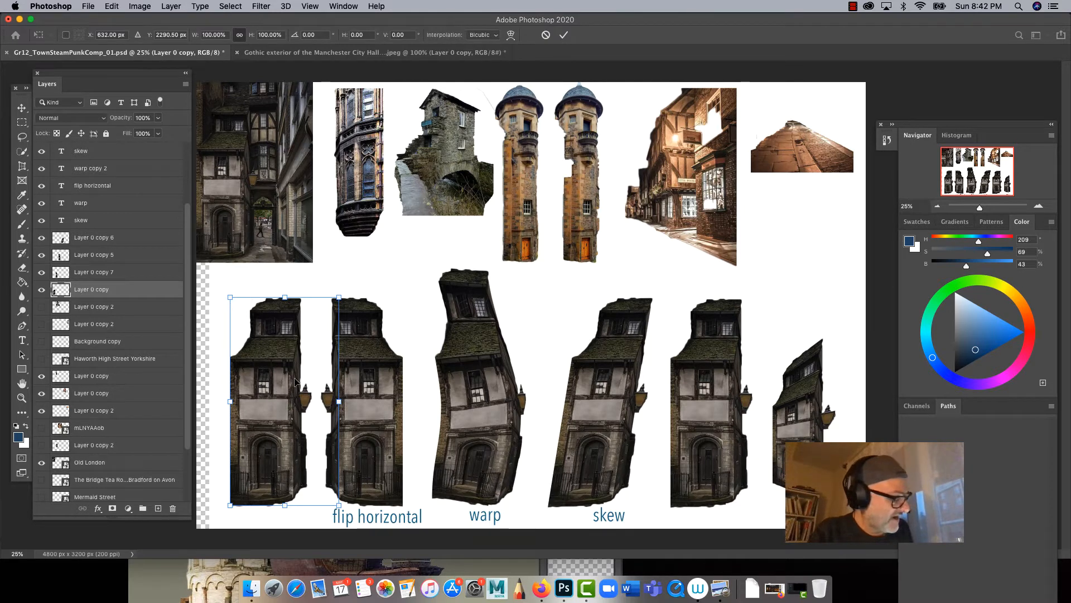
mouse_move(270, 407)
mouse_down()
mouse_move(447, 407)
mouse_move(256, 406)
mouse_move(268, 401)
mouse_up()
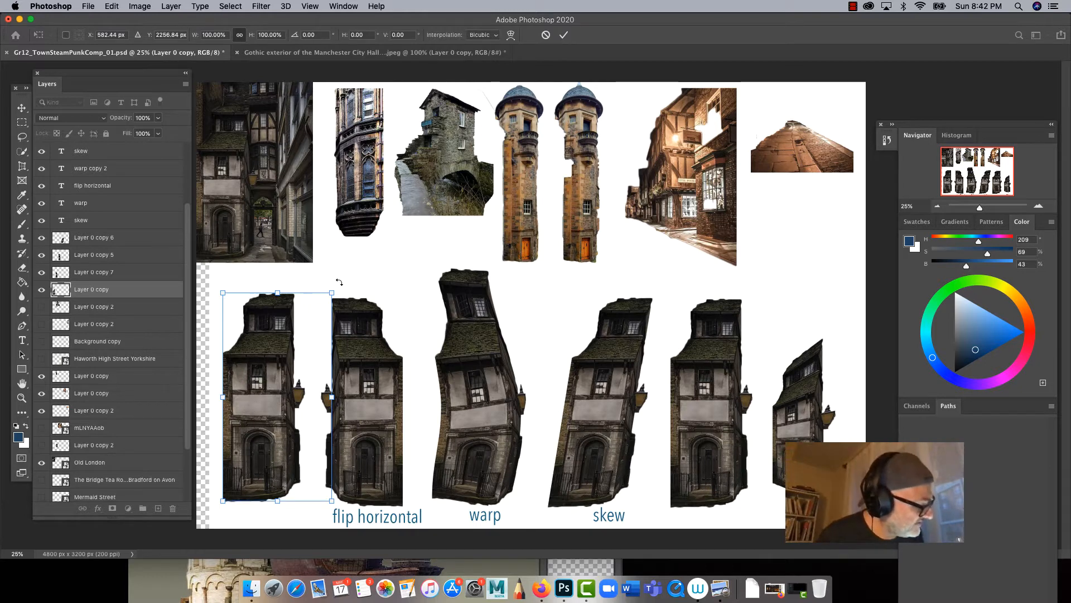
mouse_move(339, 282)
mouse_down()
mouse_move(304, 279)
mouse_move(328, 256)
mouse_move(349, 282)
mouse_move(330, 216)
mouse_move(336, 180)
mouse_move(350, 283)
mouse_up()
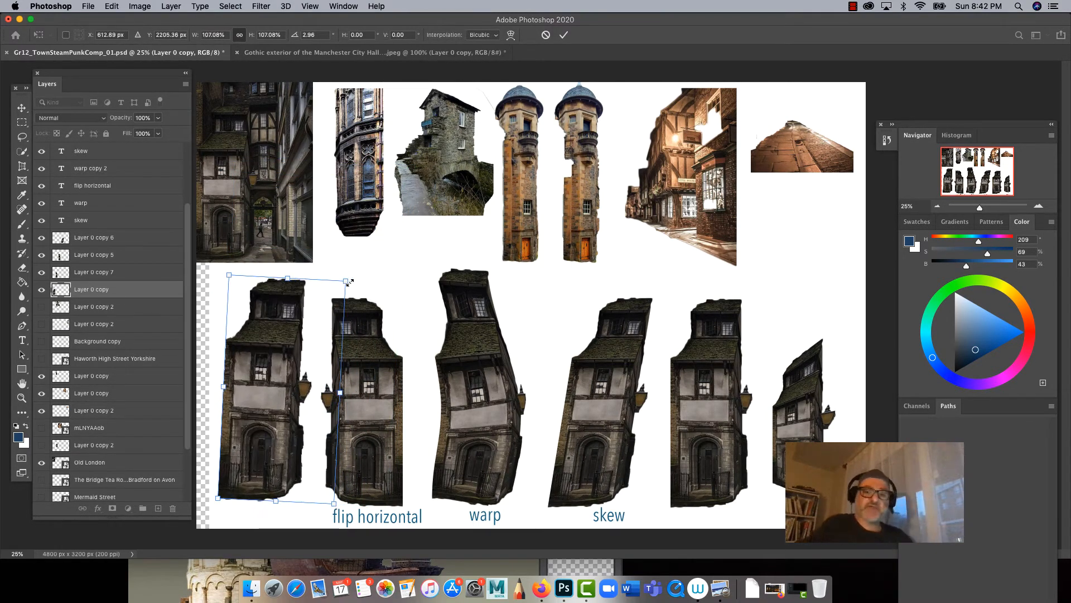
key(super+z)
key(super+z)
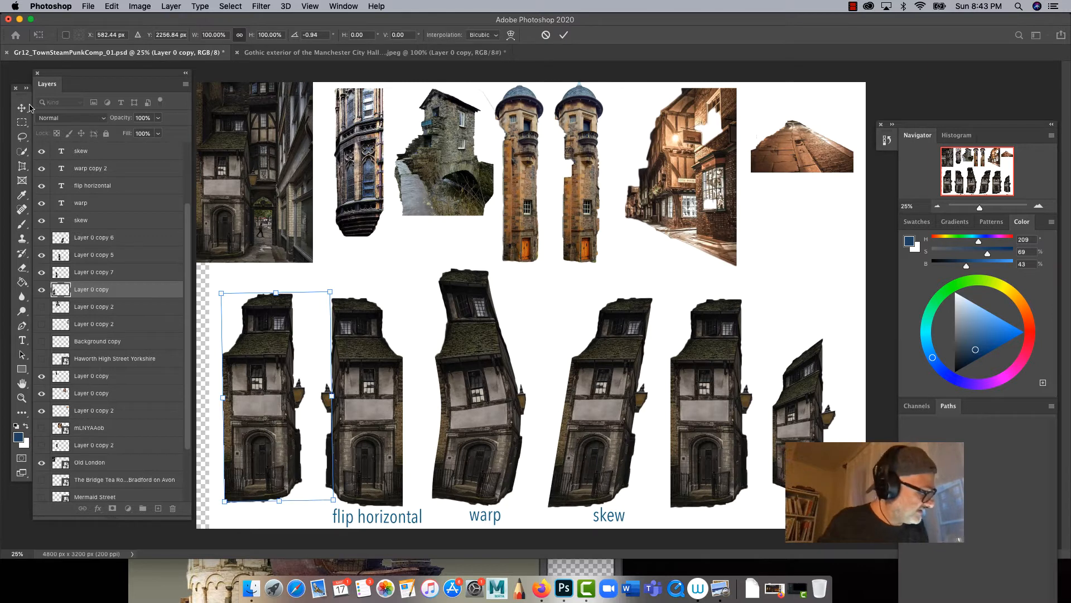
Step: Flip the leftmost house horizontally and reposition it beside the existing flipped copy
right_click(266, 378)
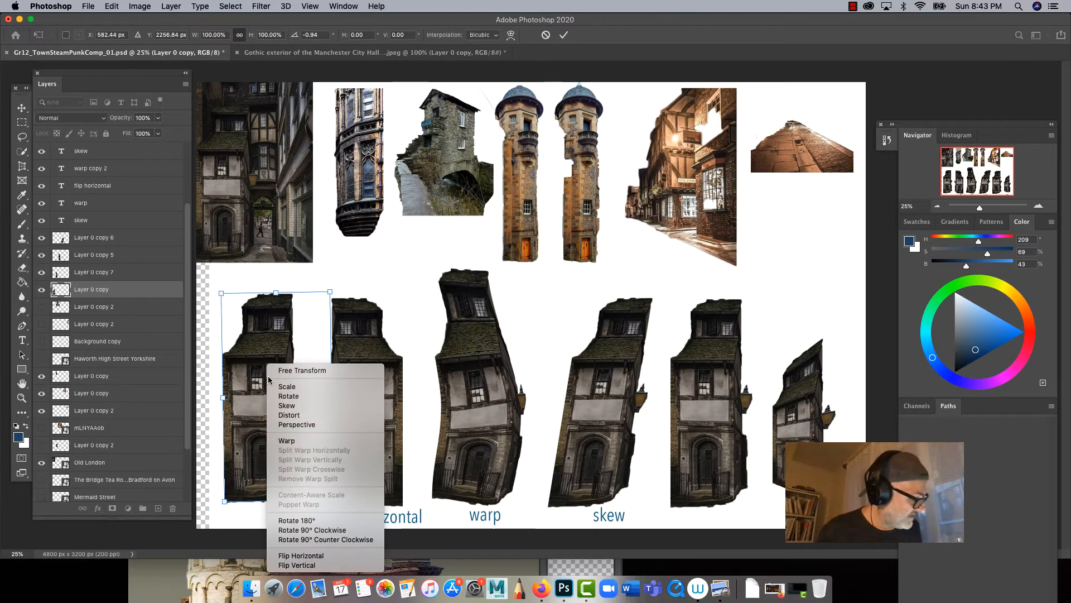
click(299, 555)
drag(288, 416, 266, 424)
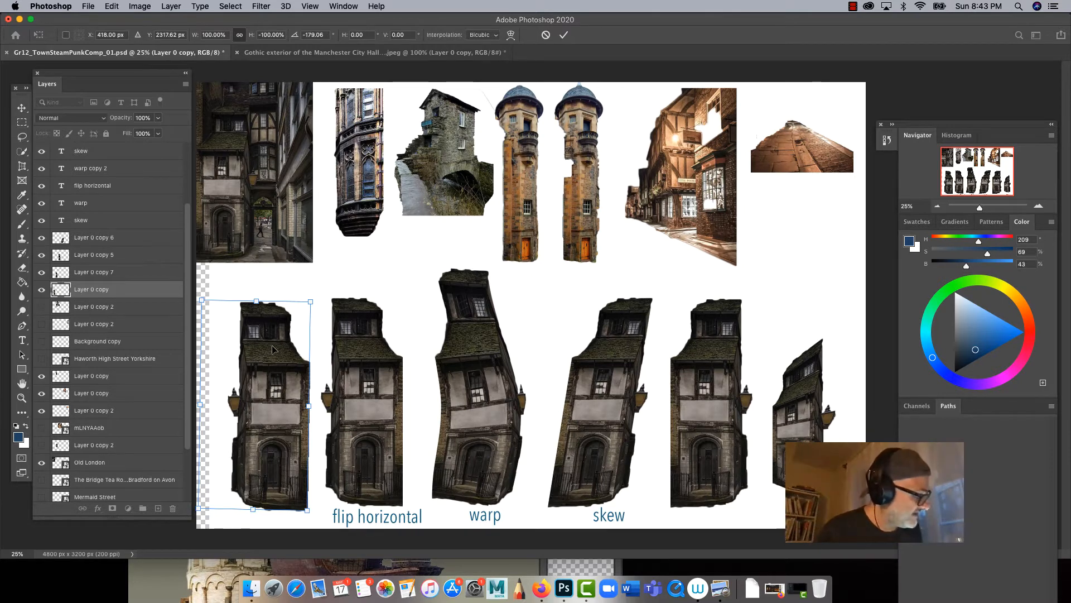
right_click(469, 324)
click(428, 295)
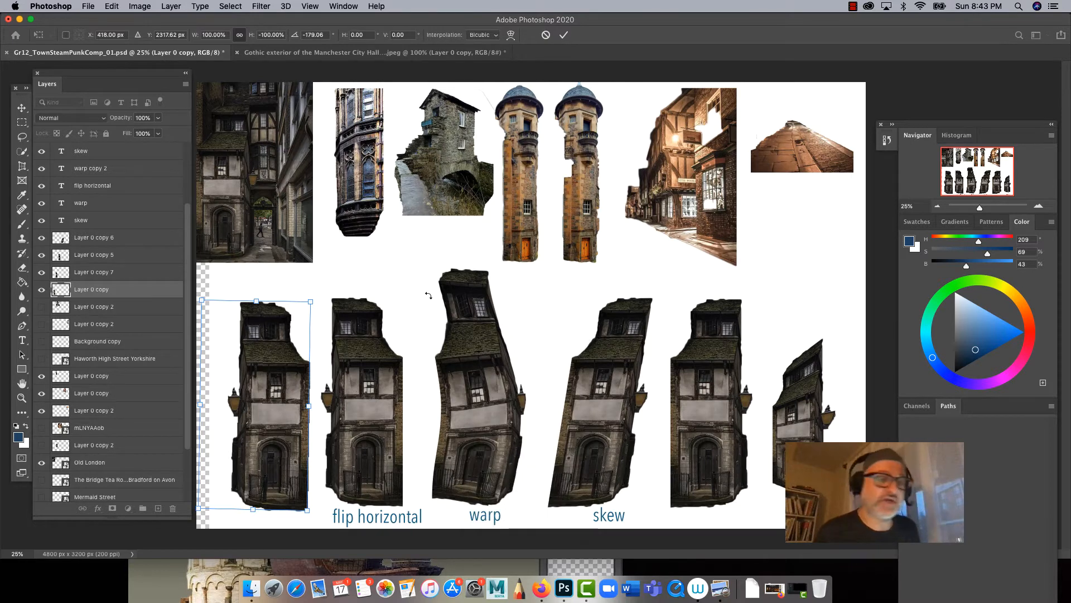
click(113, 6)
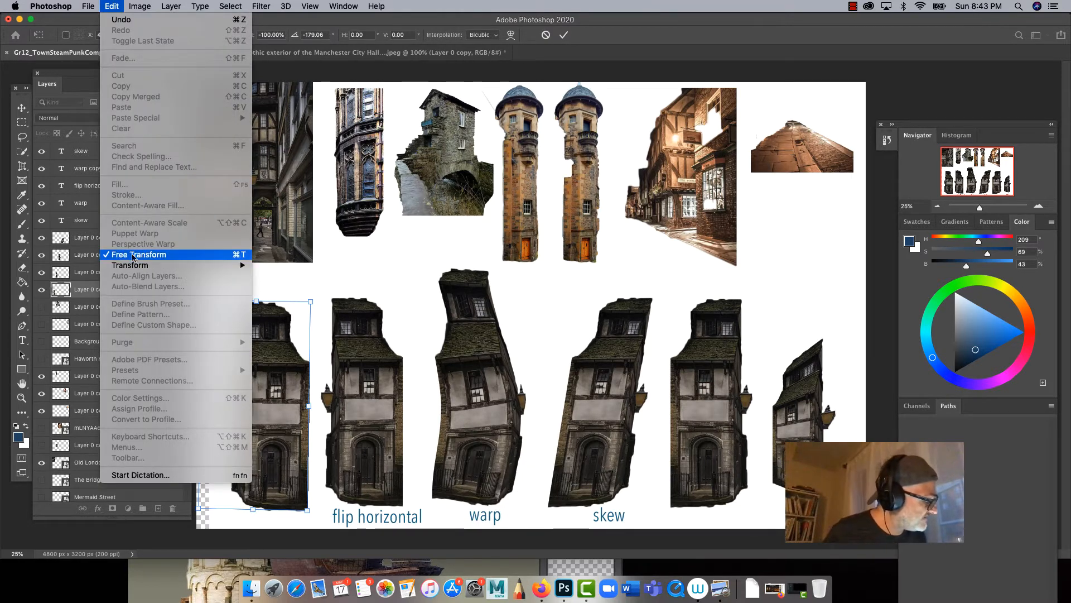
mouse_move(126, 266)
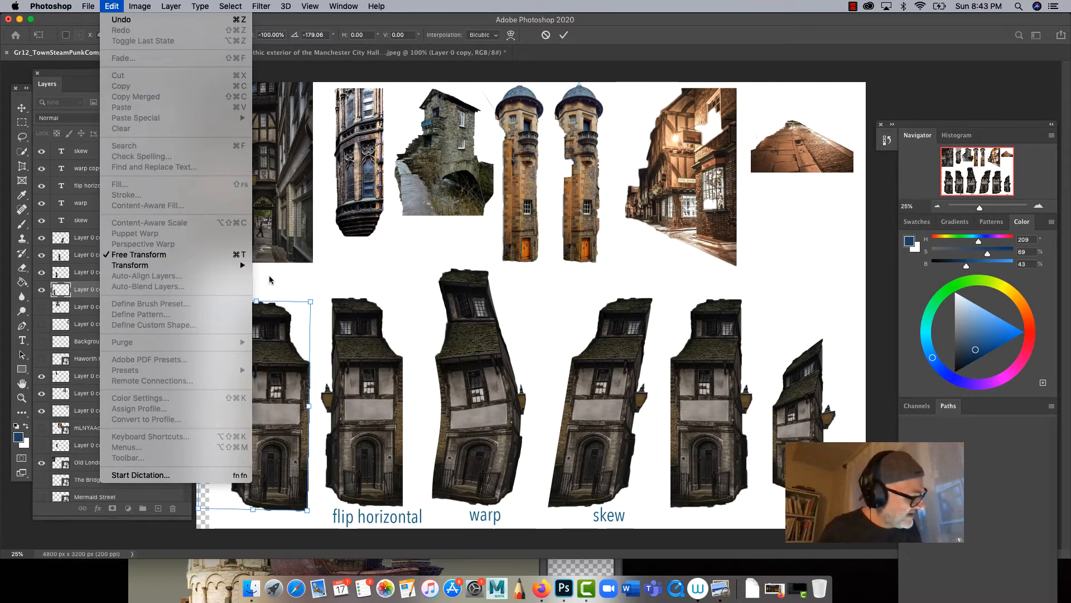
click(354, 276)
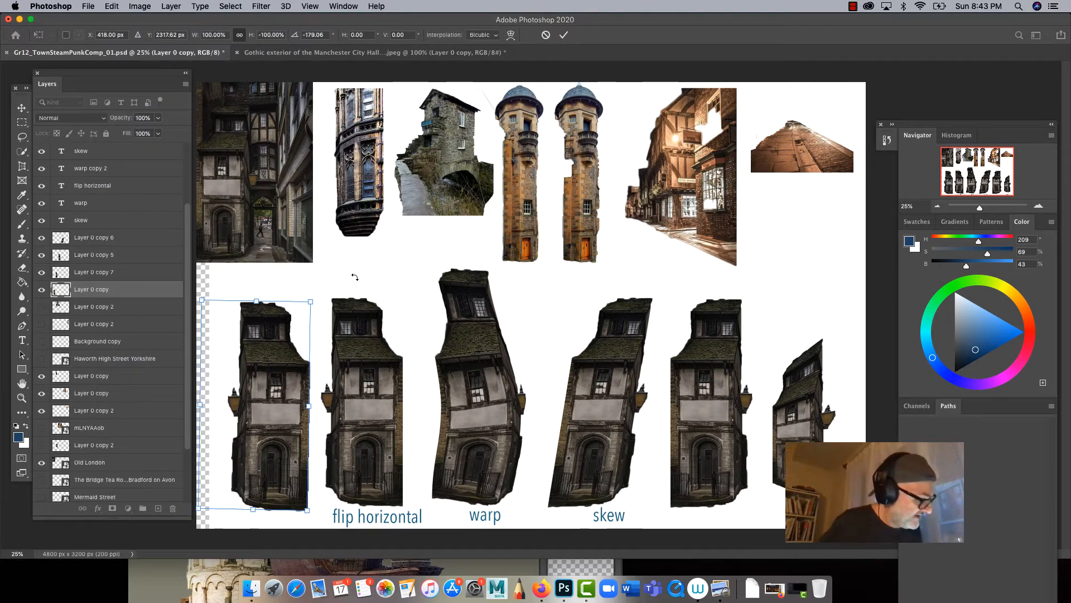
Step: Try to skew the leftmost house so its upper part widens and leans toward the neighbouring house
right_click(267, 399)
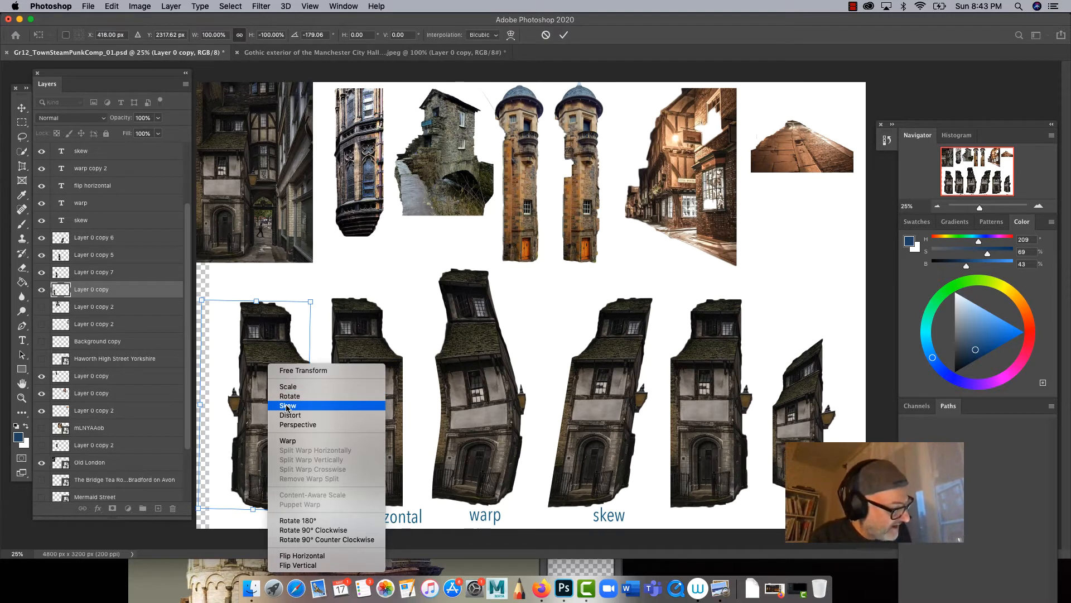
click(287, 408)
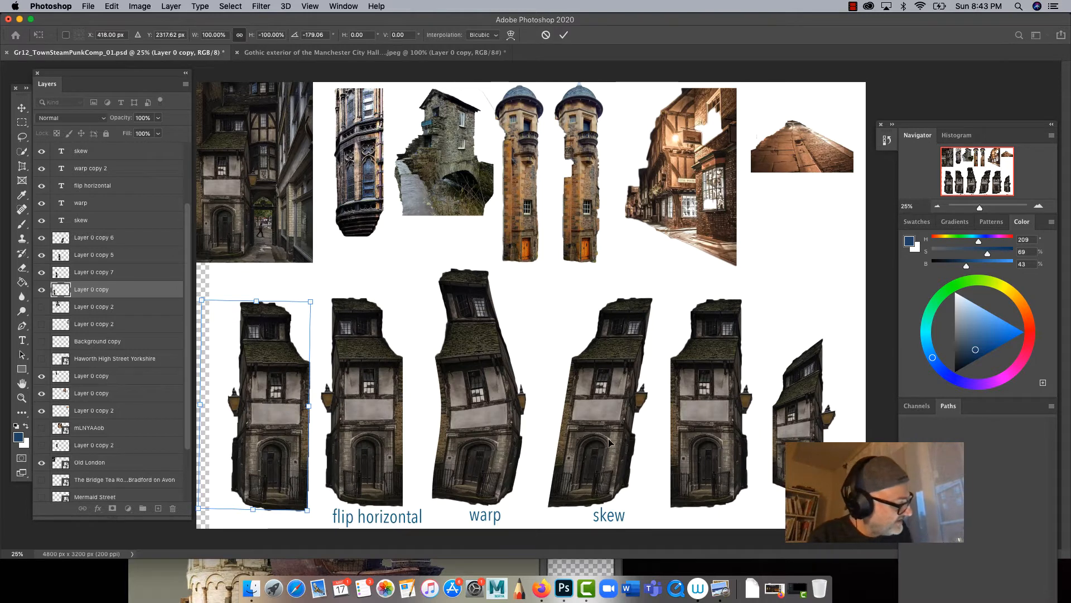
right_click(264, 335)
click(287, 375)
drag(256, 301, 372, 294)
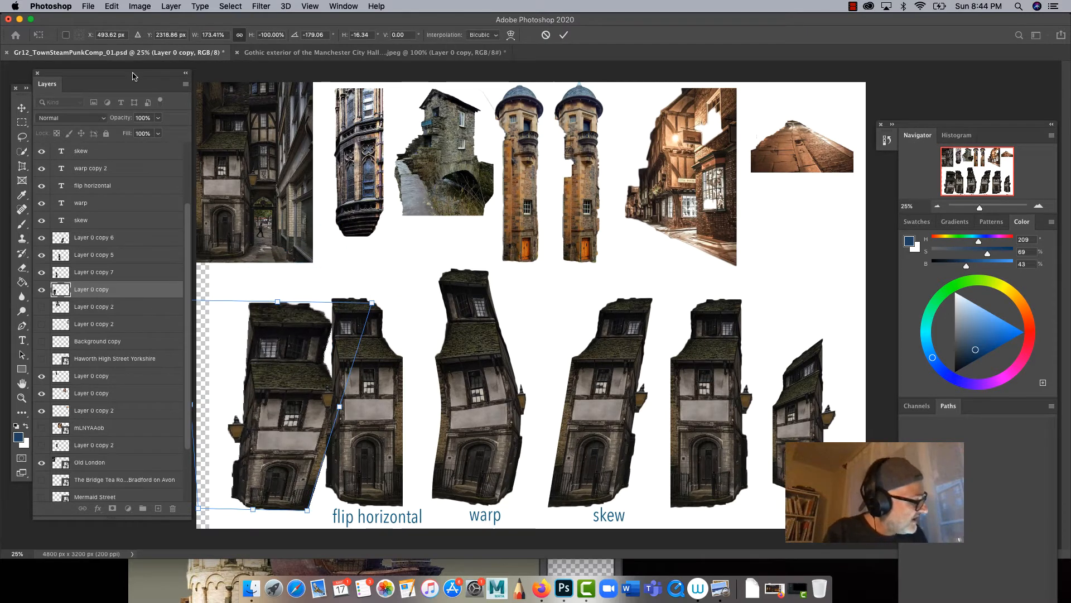
Step: Move the Layers panel away from the leftmost house's transform handles
drag(130, 73, 97, 68)
Step: Try to skew the leftmost house further by shifting its outer upper corner, outer side and top edge
drag(181, 305, 186, 346)
mouse_move(277, 325)
mouse_down()
mouse_move(270, 283)
mouse_move(276, 324)
mouse_up()
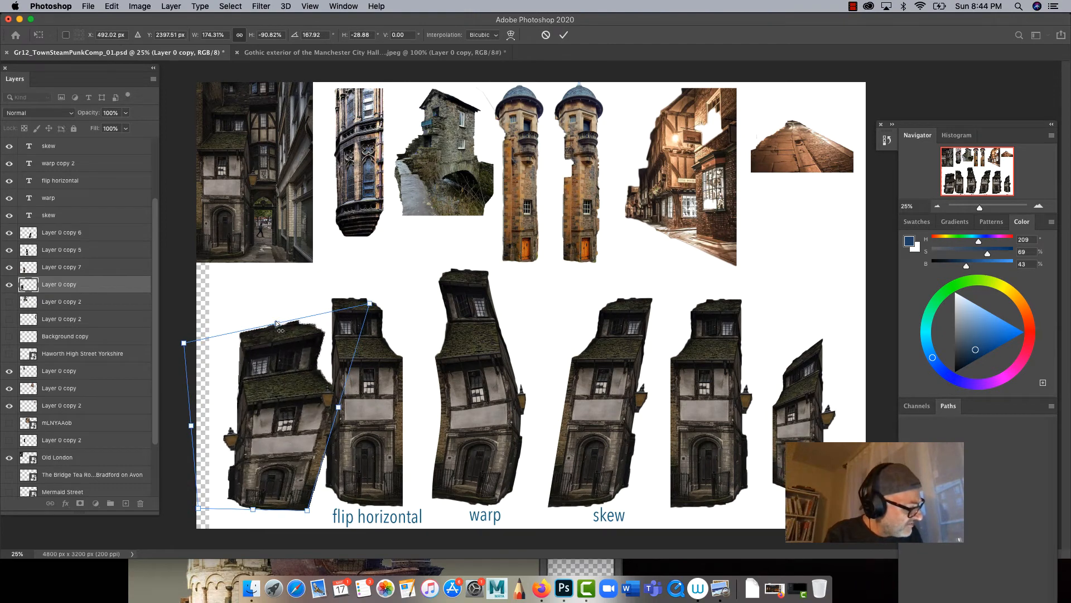
drag(191, 425, 191, 409)
drag(276, 312, 242, 323)
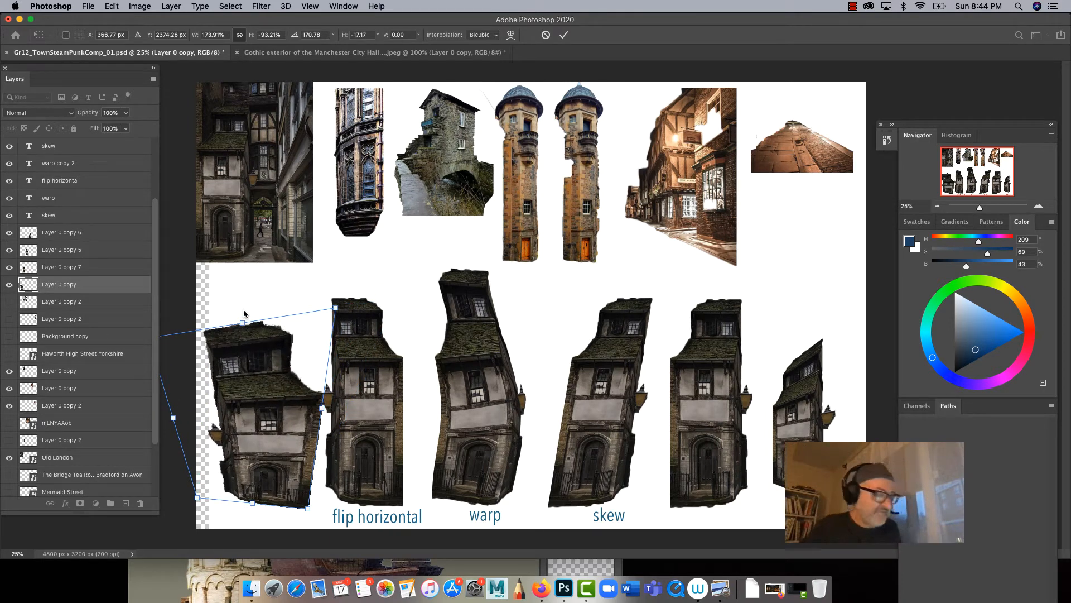
Step: Undo all the skew adjustments on the leftmost house while keeping its horizontal flip
key(super+z)
key(super+z)
key(super+z)
key(super+z)
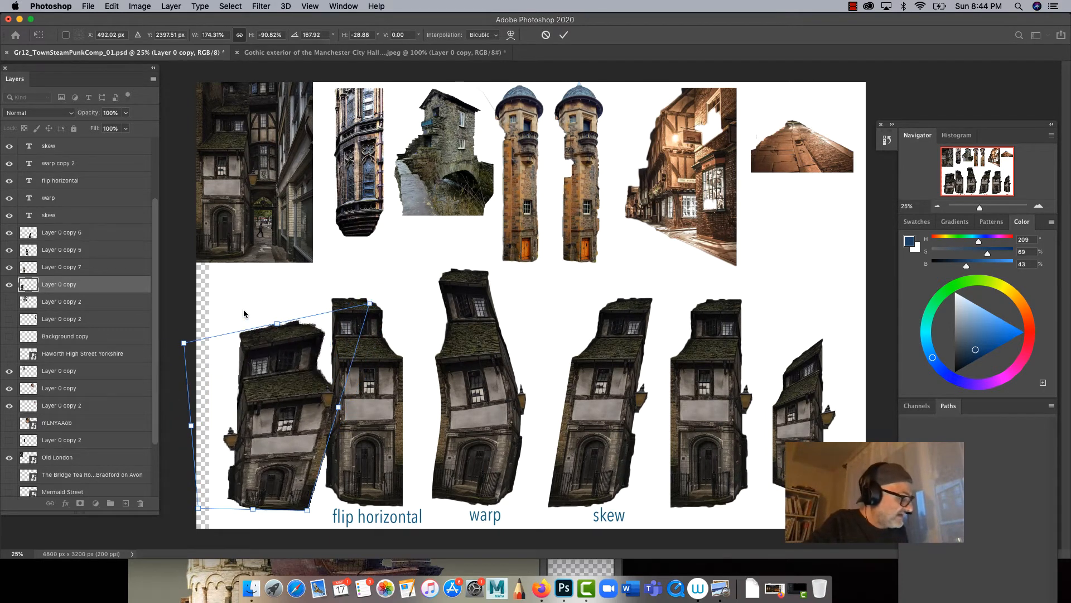
key(super+z)
key(super+z)
key(super+z)
key(super+z)
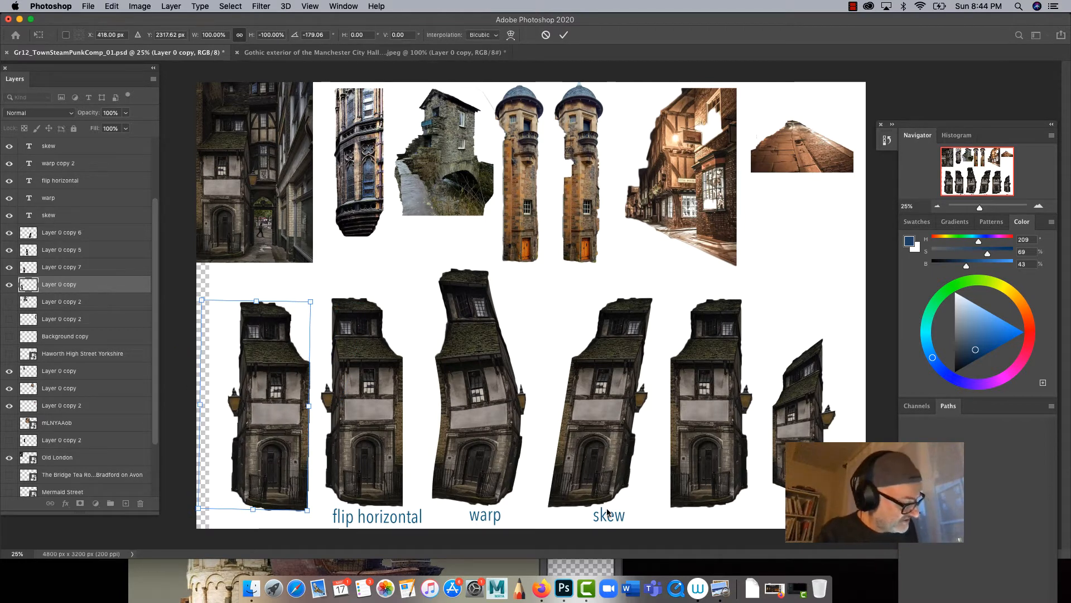
Step: Try to distort the leftmost house by raising its top edge and narrowing it to 96.65% width, and undo both changes
right_click(260, 362)
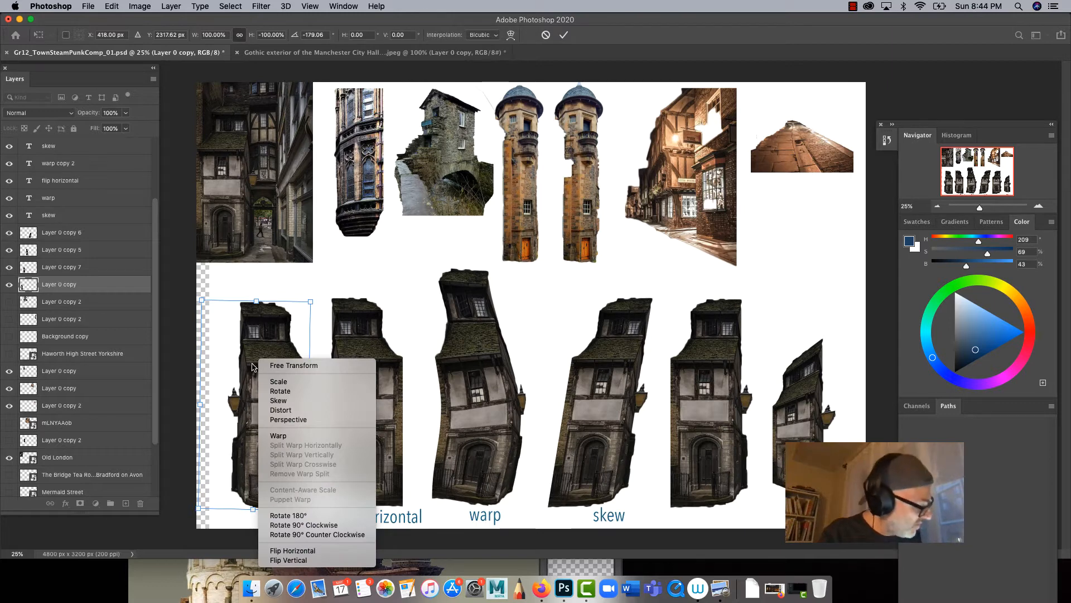
click(271, 410)
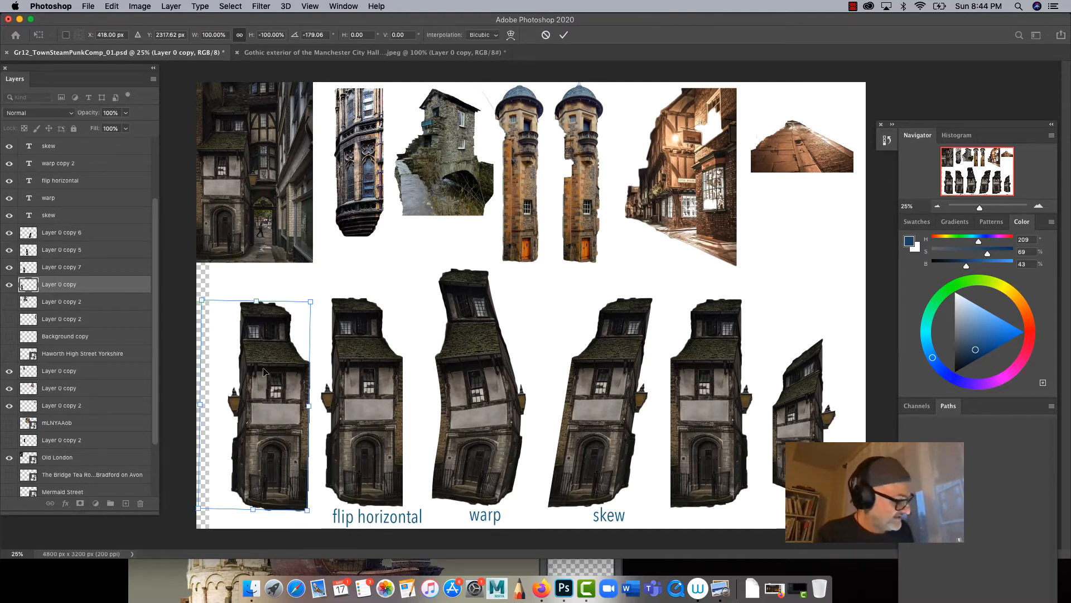
drag(257, 302, 254, 275)
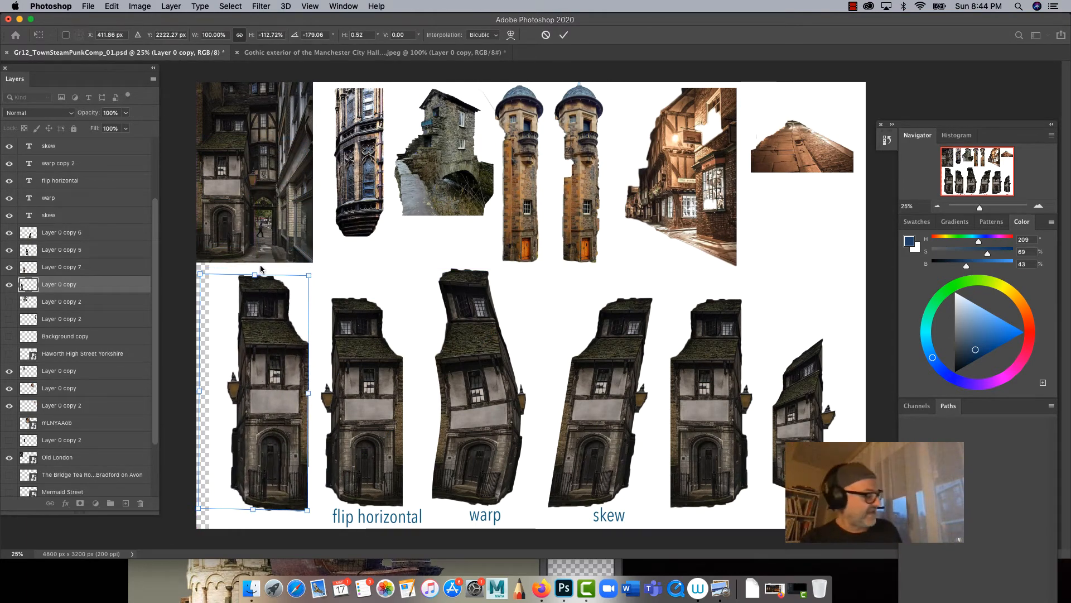
mouse_move(308, 392)
mouse_down()
mouse_move(249, 391)
mouse_move(303, 391)
mouse_up()
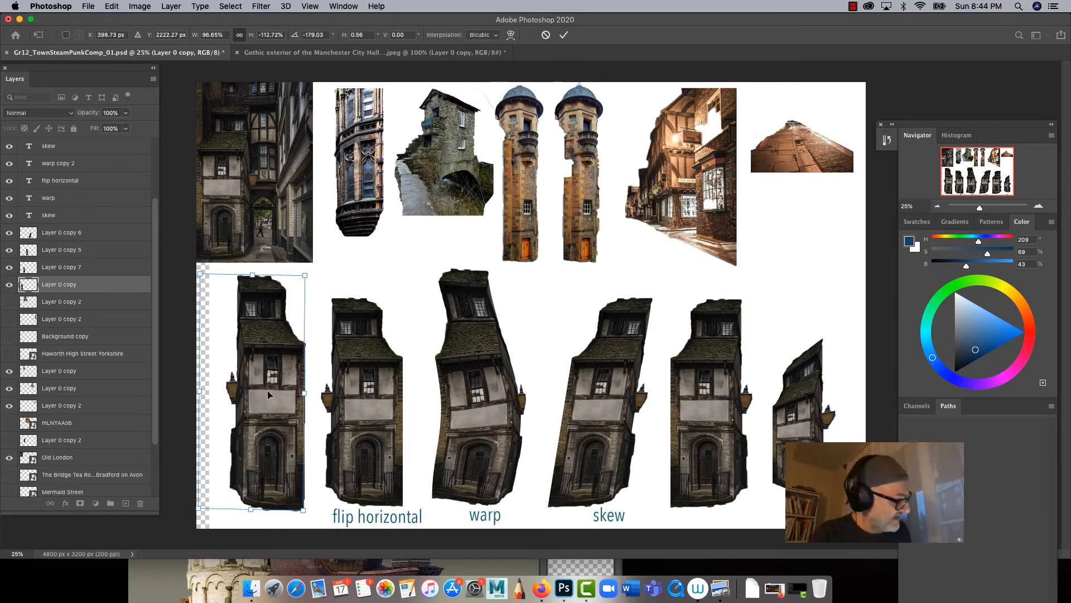
key(super+z)
key(super+z)
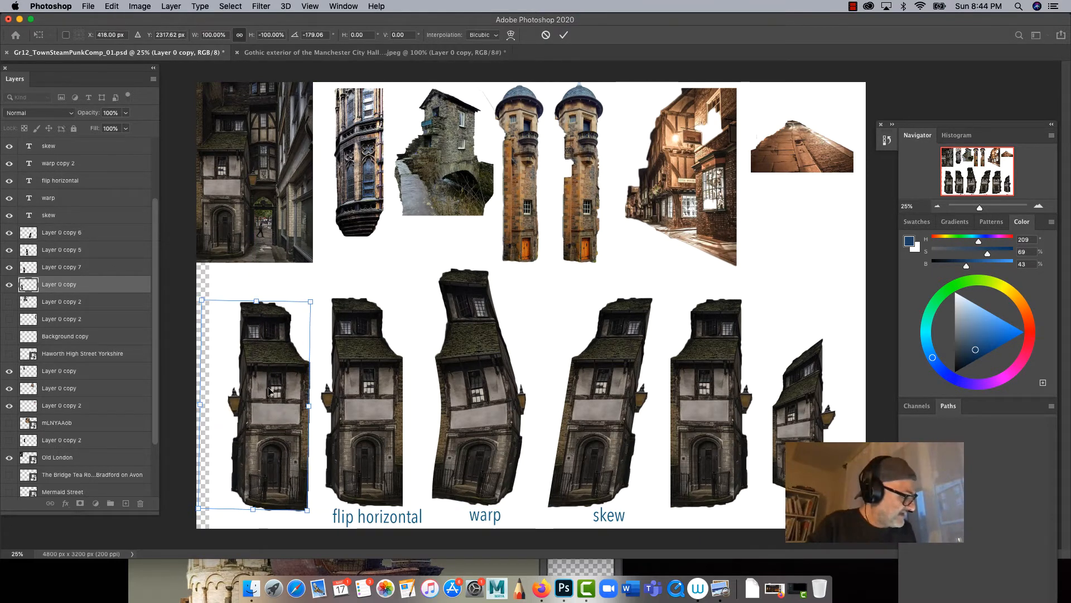
Step: Set the leftmost house's transform to Perspective and apply the transformation
right_click(270, 401)
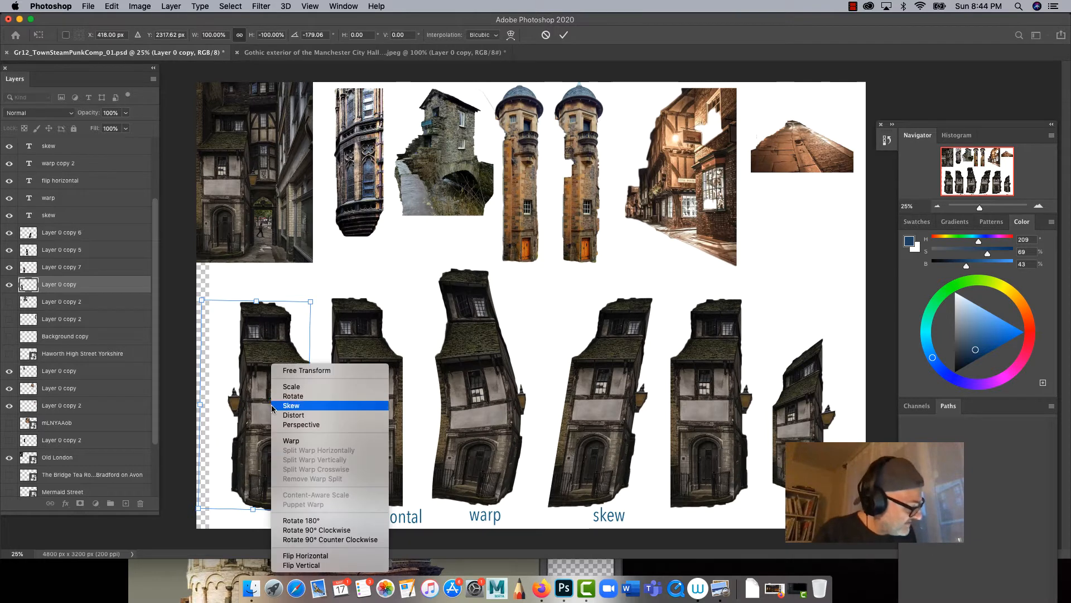
click(297, 421)
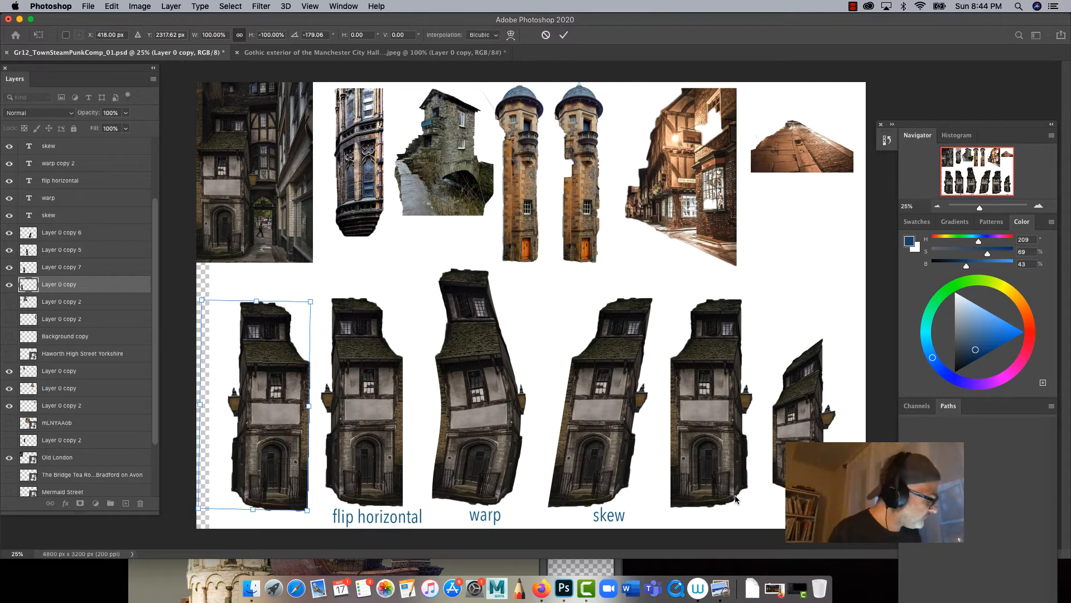
key(Return)
Step: Hide the layers Layer 0 copy 7, Layer 0 copy 5 and Layer 0 copy 6
drag(9, 267, 9, 232)
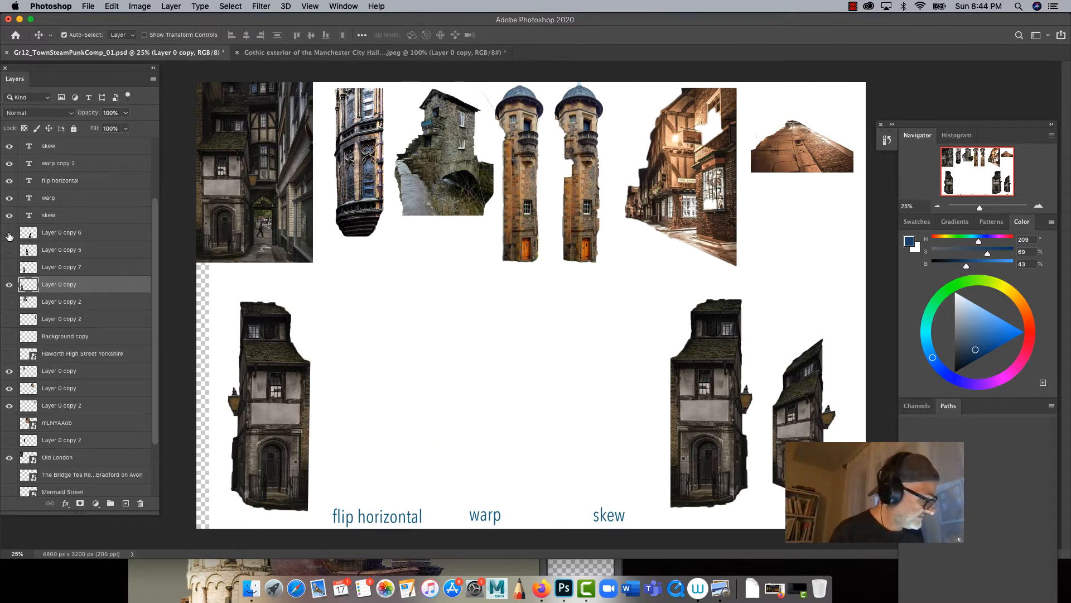
Step: Move the leftmost house to the space above the warp and skew labels and start a free transform on it
click(9, 371)
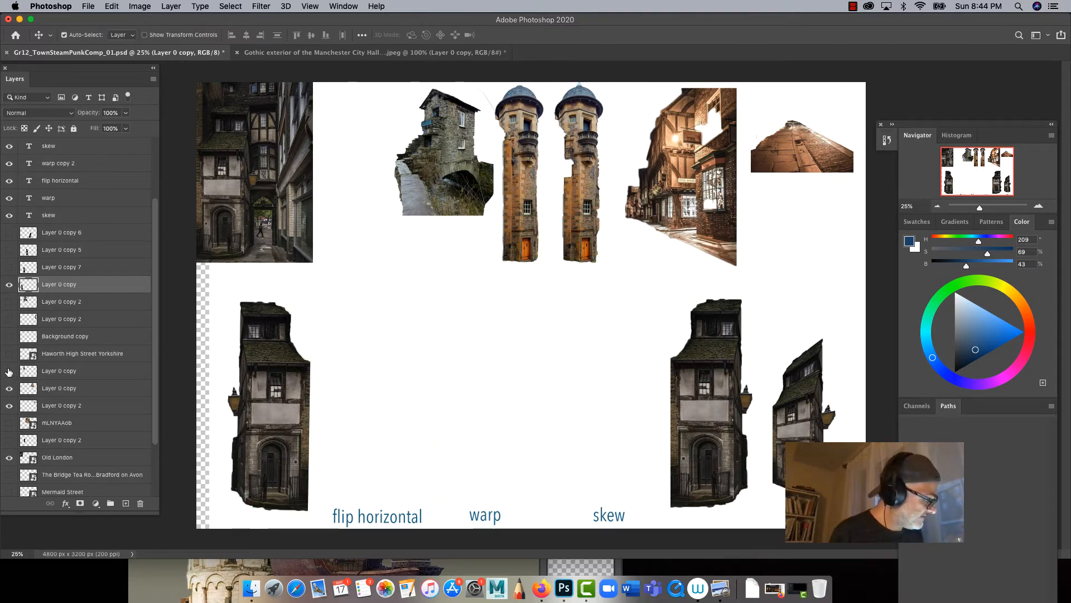
click(9, 371)
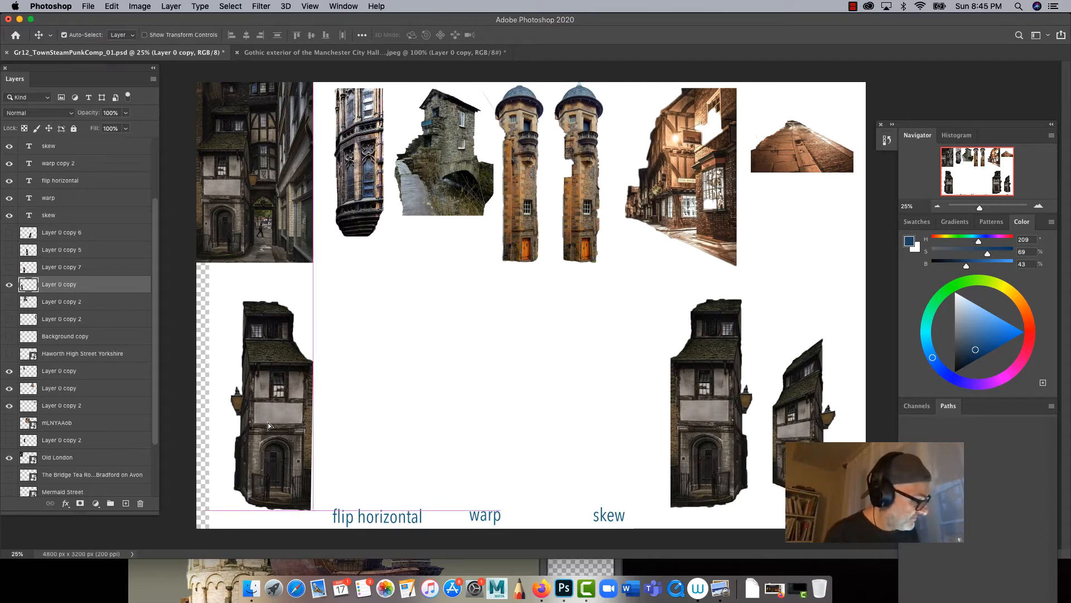
drag(268, 423, 422, 404)
drag(474, 403, 542, 403)
key(super+t)
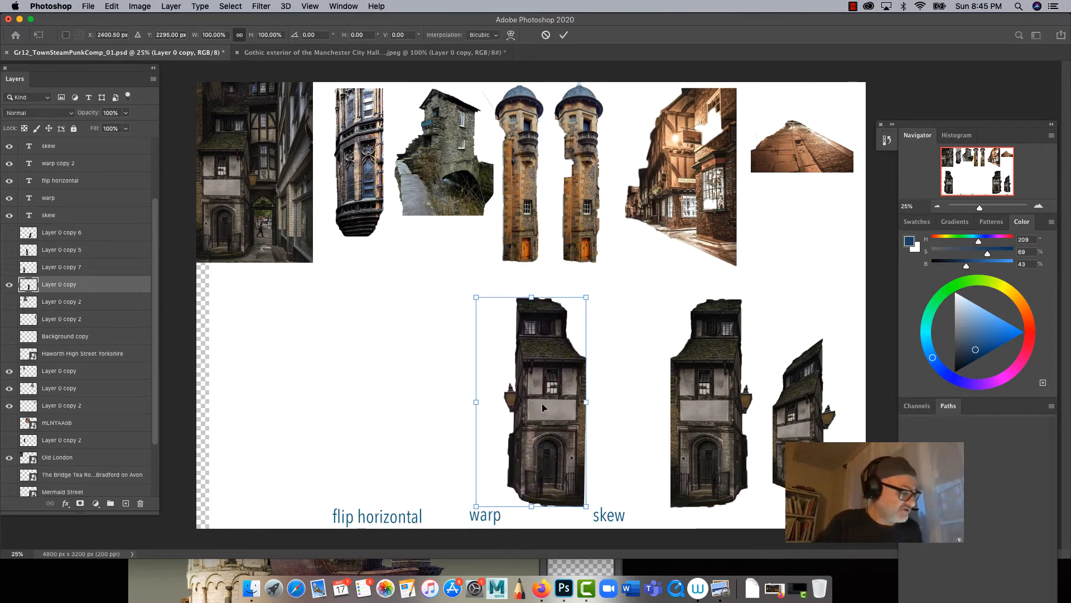
Step: Try a Perspective transform on the moved house by adjusting its upper corners to 57.21% height, and undo the changes
right_click(548, 364)
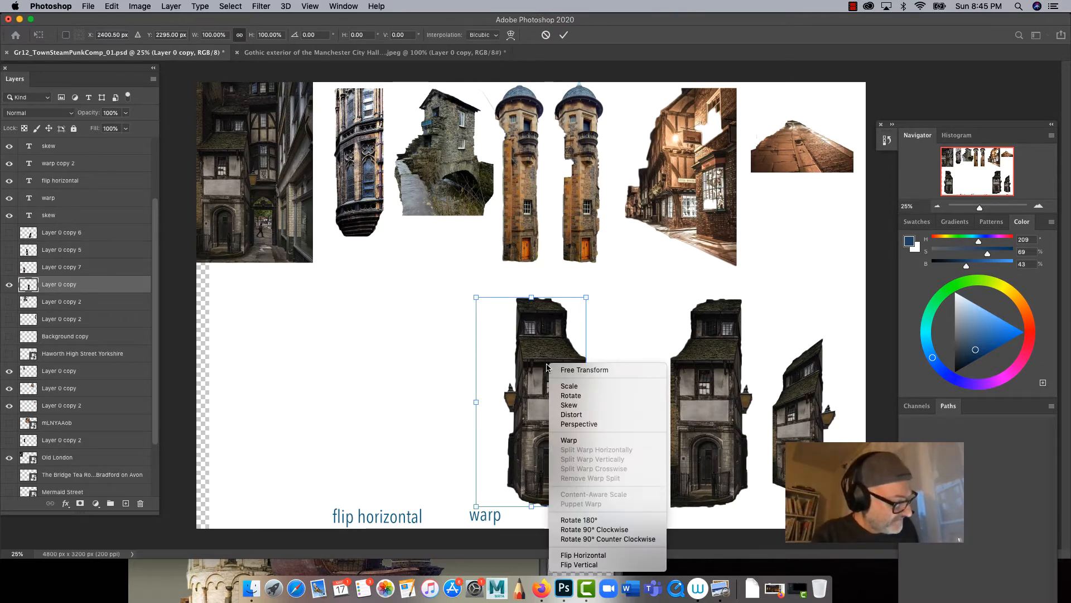
click(574, 422)
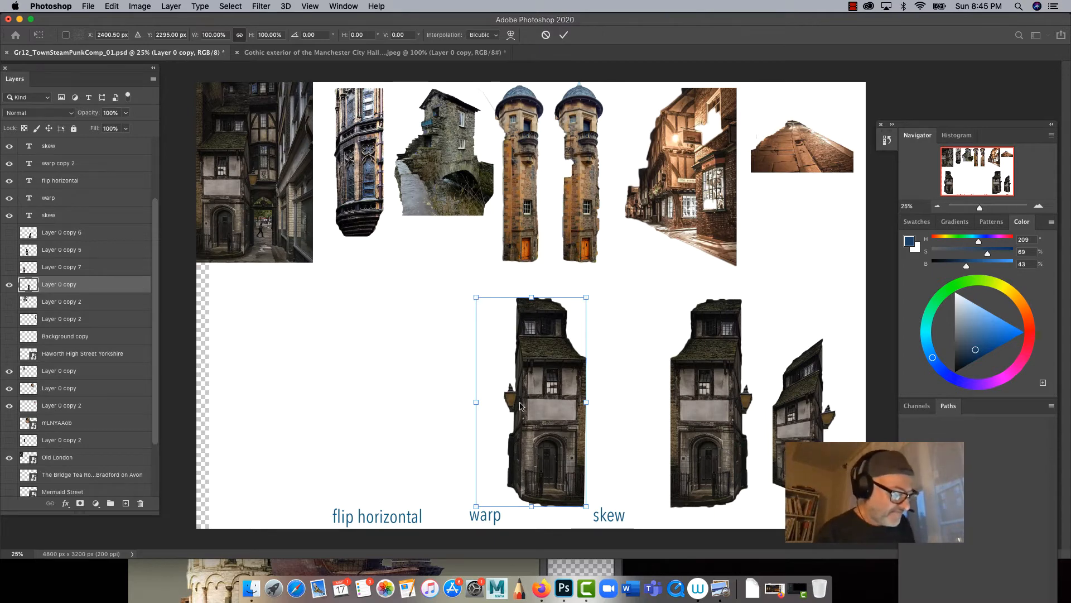
drag(586, 298, 585, 337)
drag(476, 297, 525, 317)
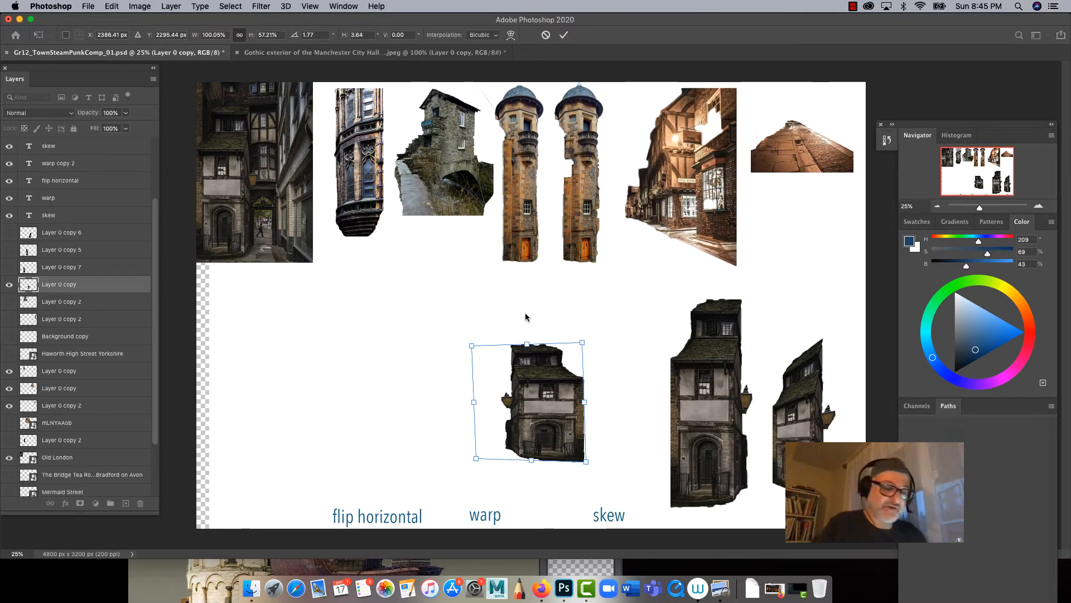
key(super+z)
key(super+z)
key(super+z)
key(super+z)
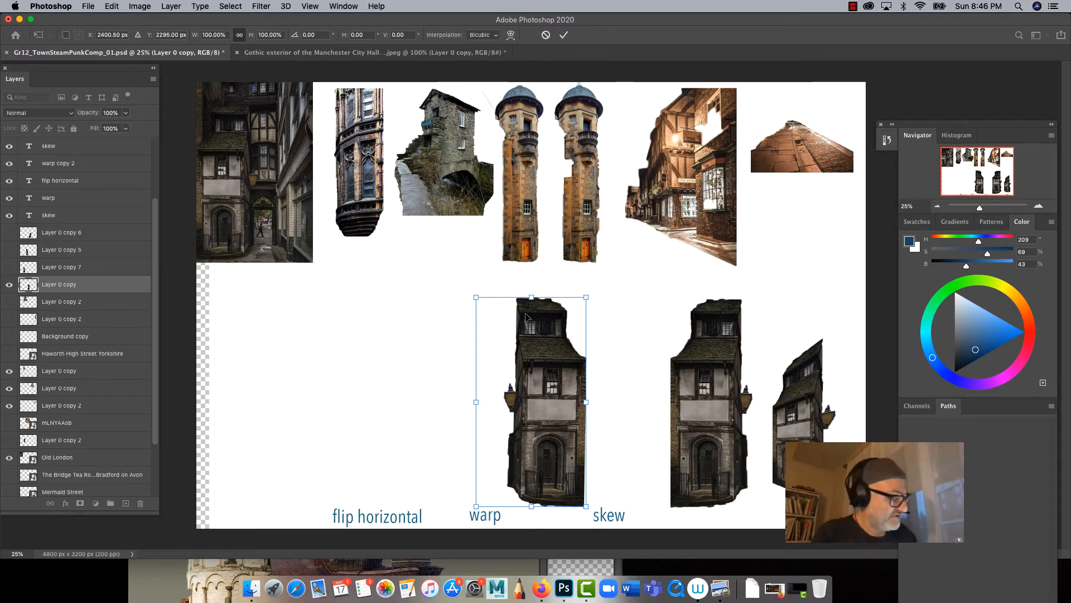
Step: Warp the house so its upper-left corner extends outward and its left side bulges widely down to the lowered bottom-left corner
right_click(541, 350)
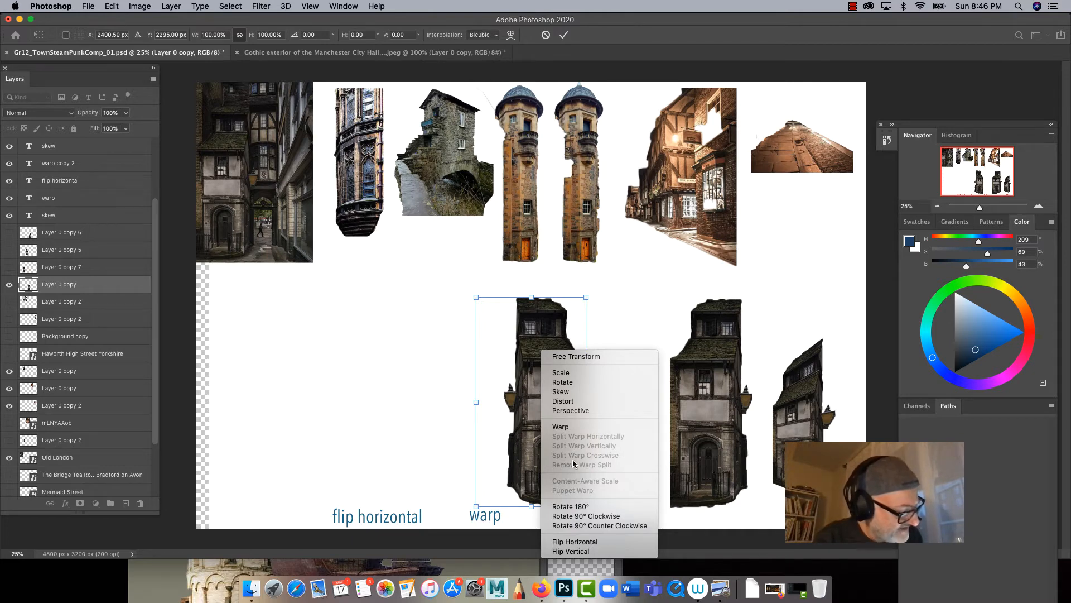
click(560, 427)
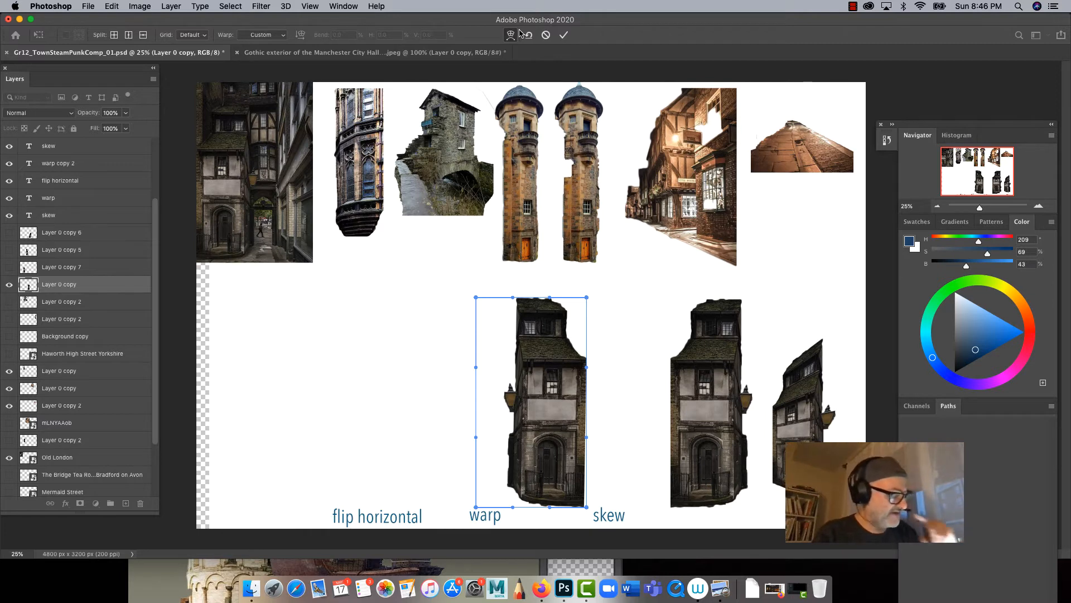
drag(511, 298, 451, 281)
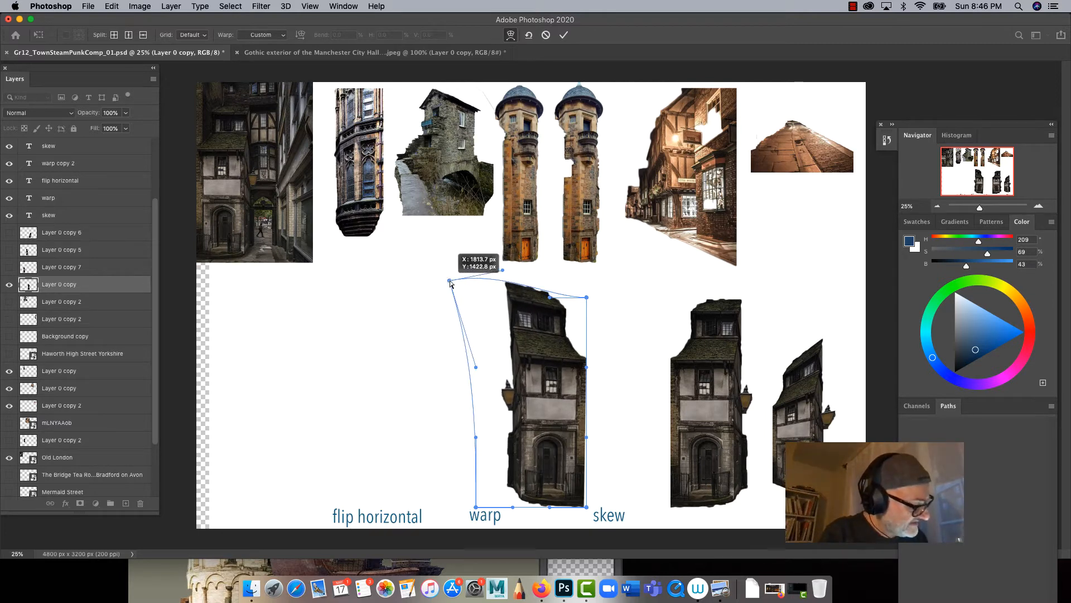
drag(476, 367, 303, 365)
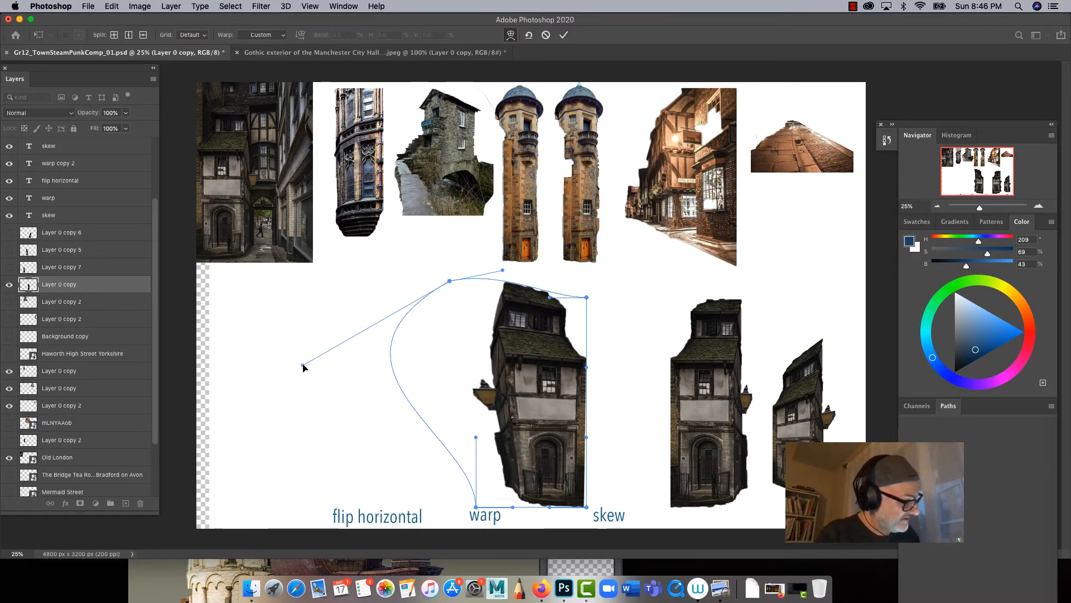
drag(475, 437, 322, 498)
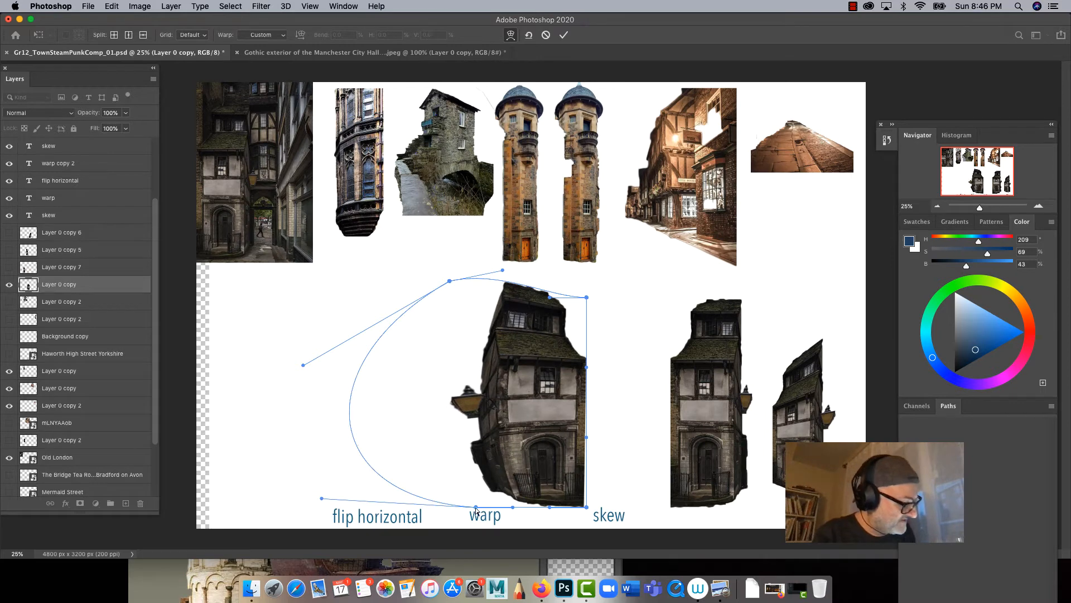
drag(475, 506, 436, 527)
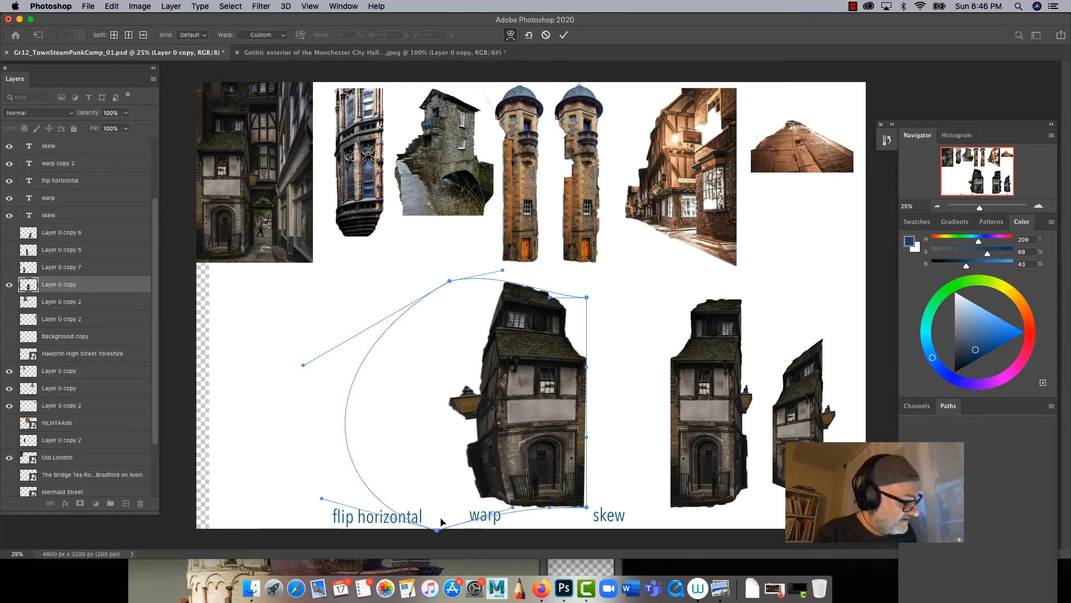
Step: Bulge the warped house's right side outward, round its base downward and curve its roofline upward
drag(588, 509, 631, 444)
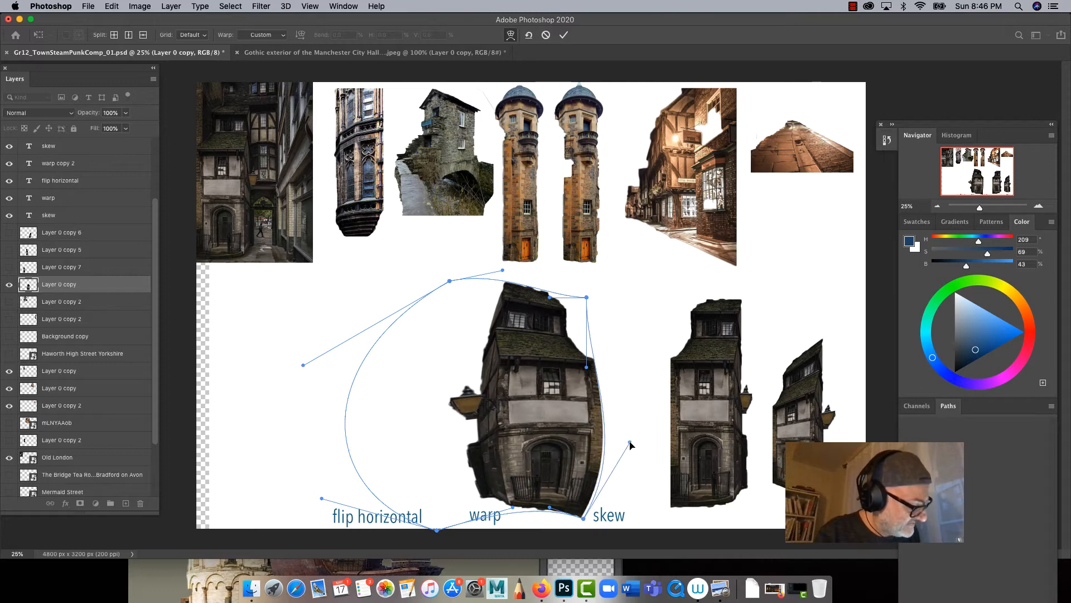
drag(586, 366, 626, 356)
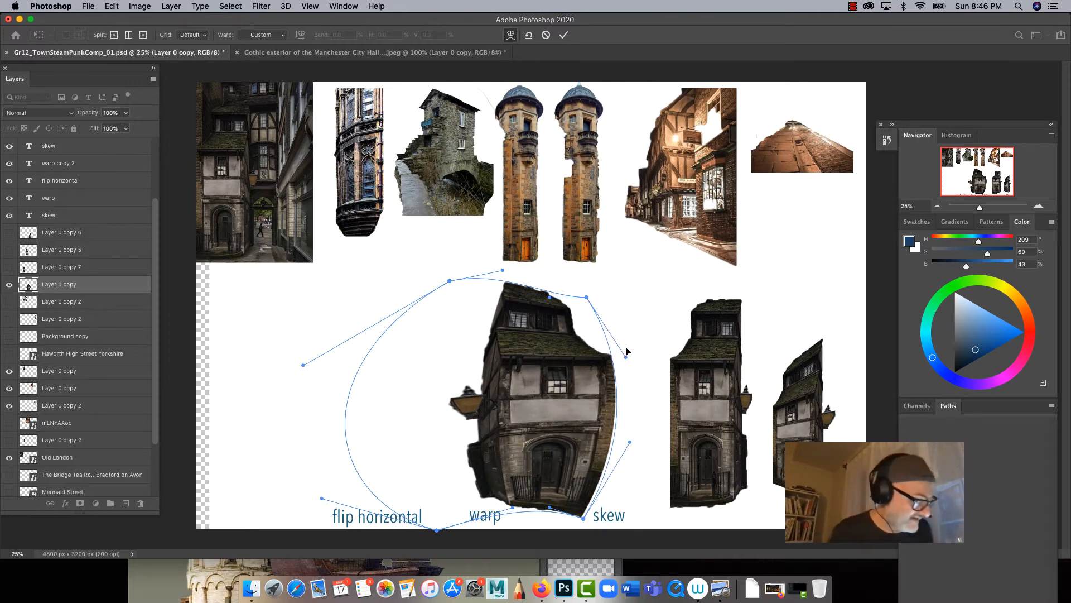
drag(512, 507, 553, 523)
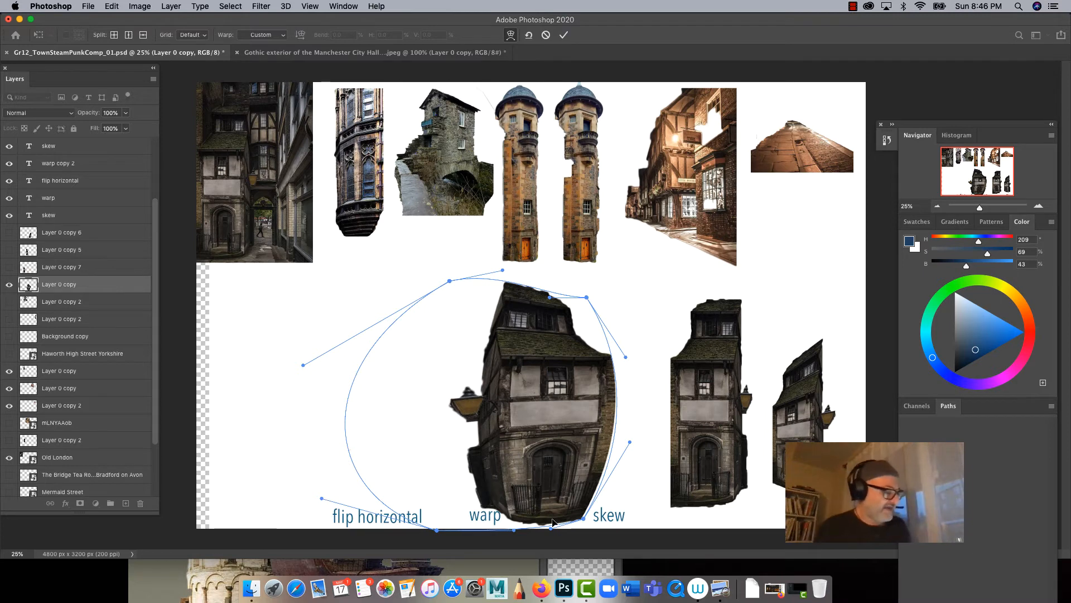
drag(623, 356, 609, 362)
drag(550, 300, 549, 258)
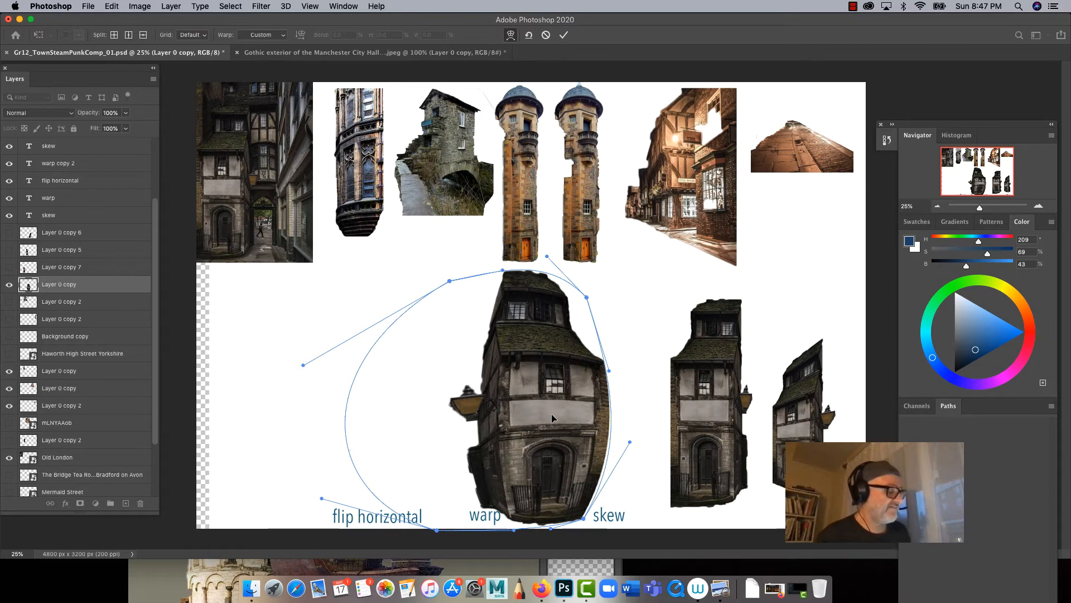
Step: Try splitting the house's warp horizontally across its middle and pulling the inner curve left, and undo the split
right_click(526, 324)
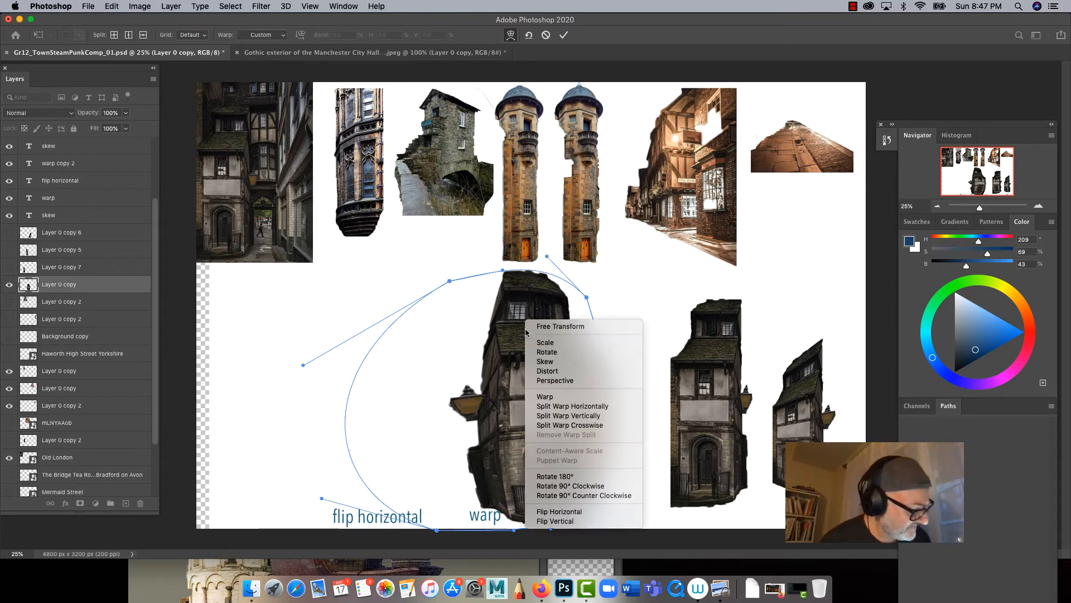
click(540, 412)
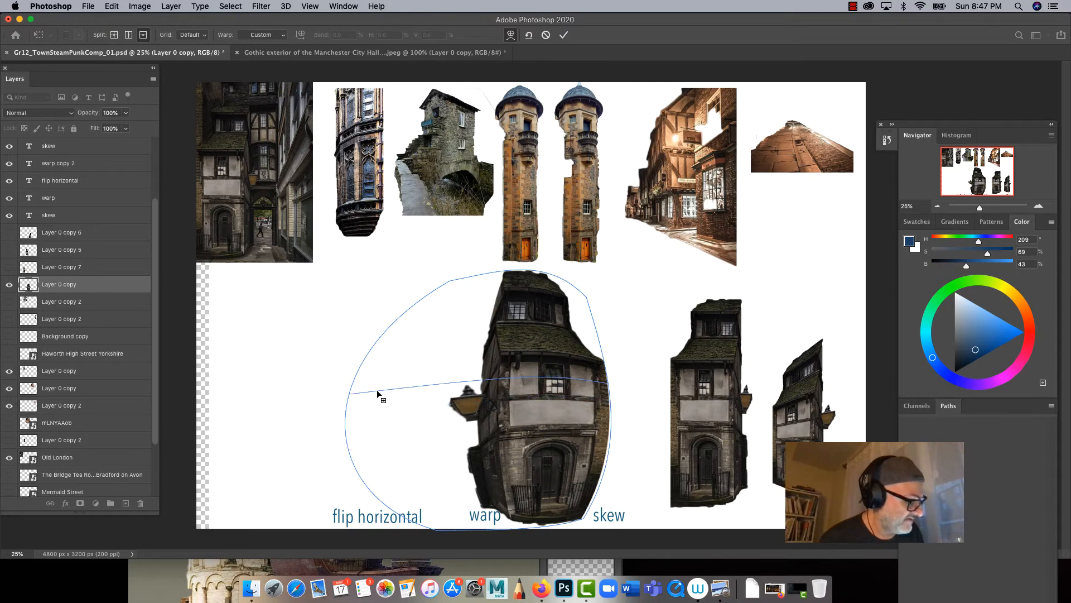
click(446, 413)
drag(511, 400, 480, 415)
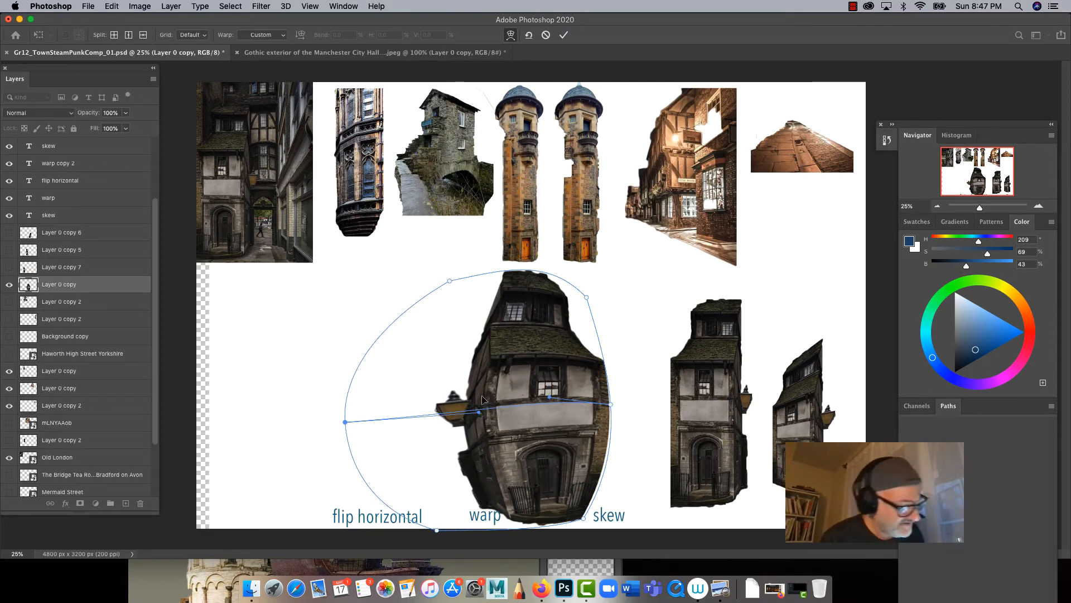
key(super+z)
key(super+z)
key(super+z)
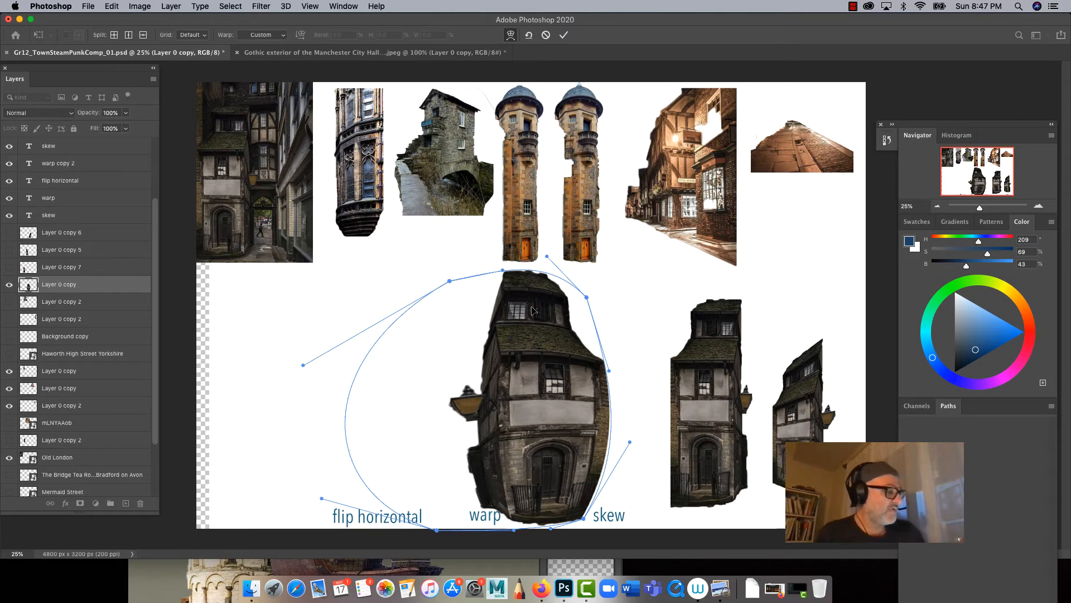
Step: Apply the warp and move the bulging house to the lower-left area of the canvas above the flip horizontal label
click(562, 35)
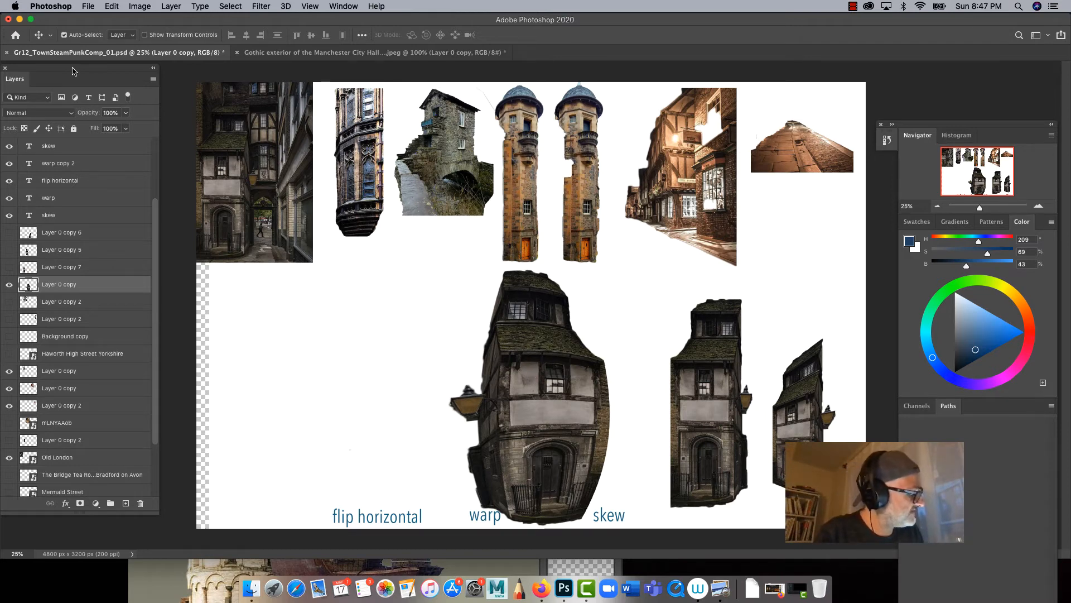
drag(69, 70, 123, 77)
drag(554, 371, 358, 380)
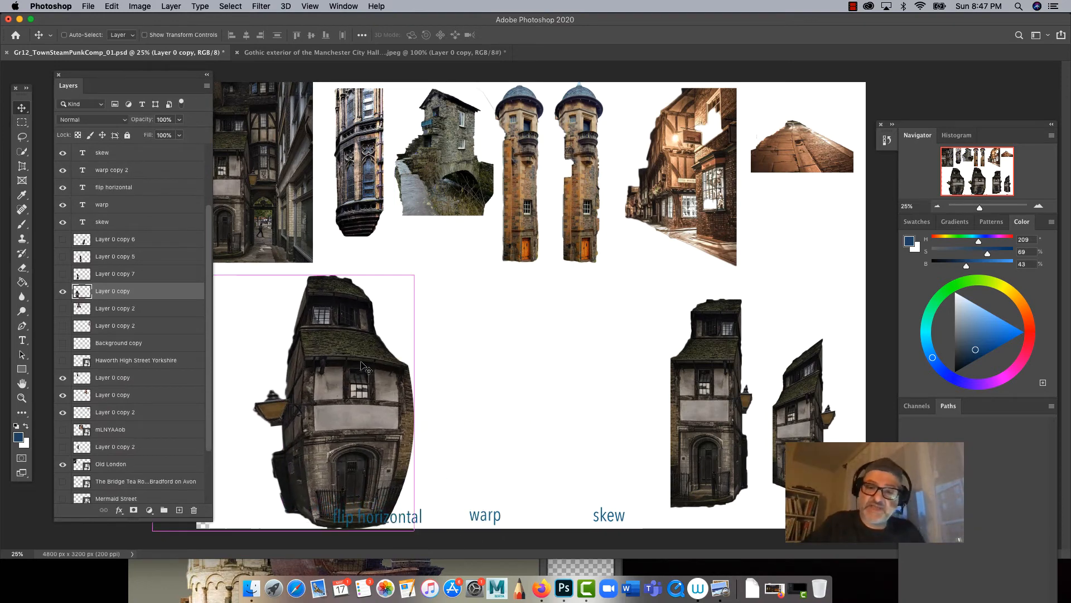
Step: Select the layer of the right-hand domed tower on the canvas with the Move tool
key(super+equal)
key(super+equal)
drag(478, 254, 484, 470)
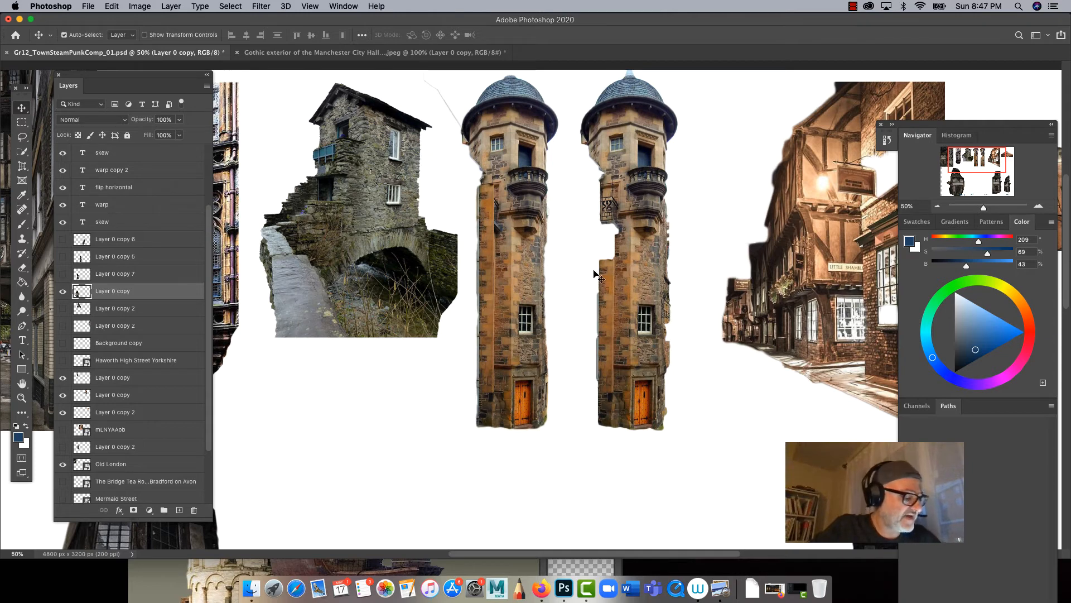
click(25, 122)
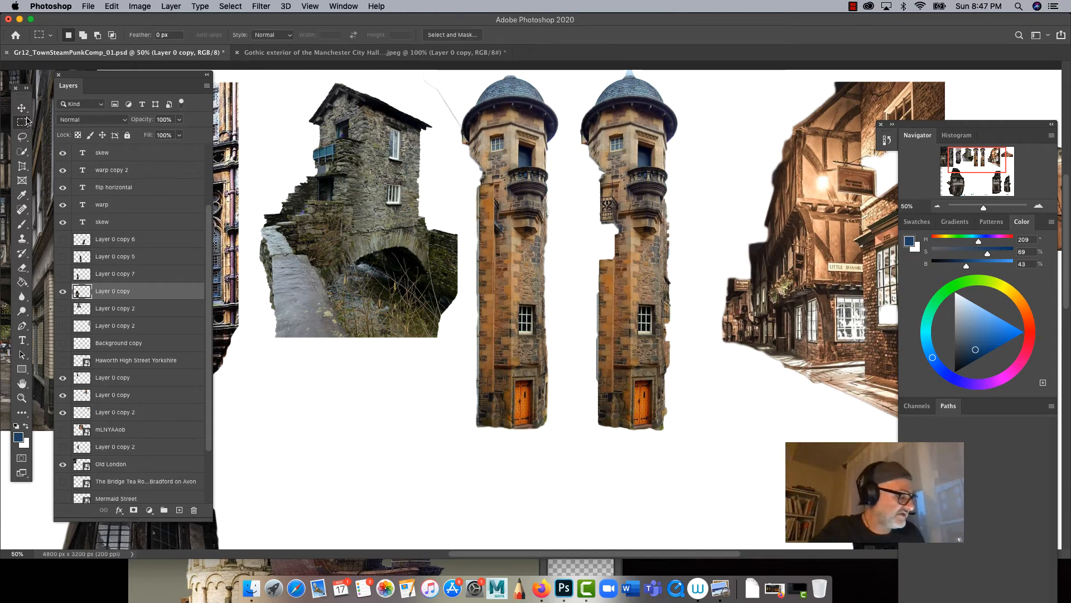
right_click(629, 304)
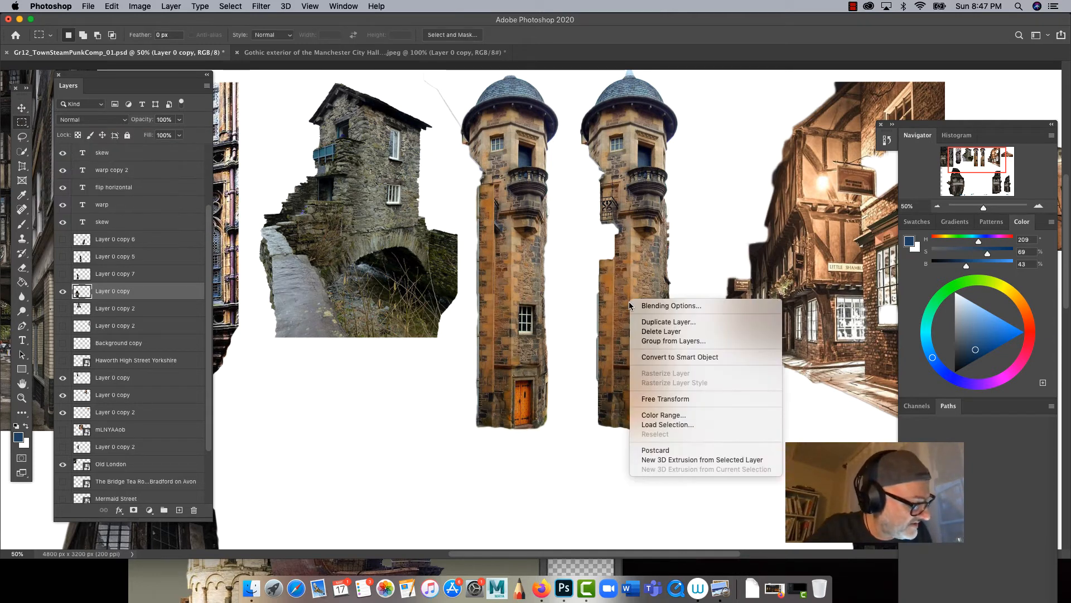
click(619, 259)
click(23, 110)
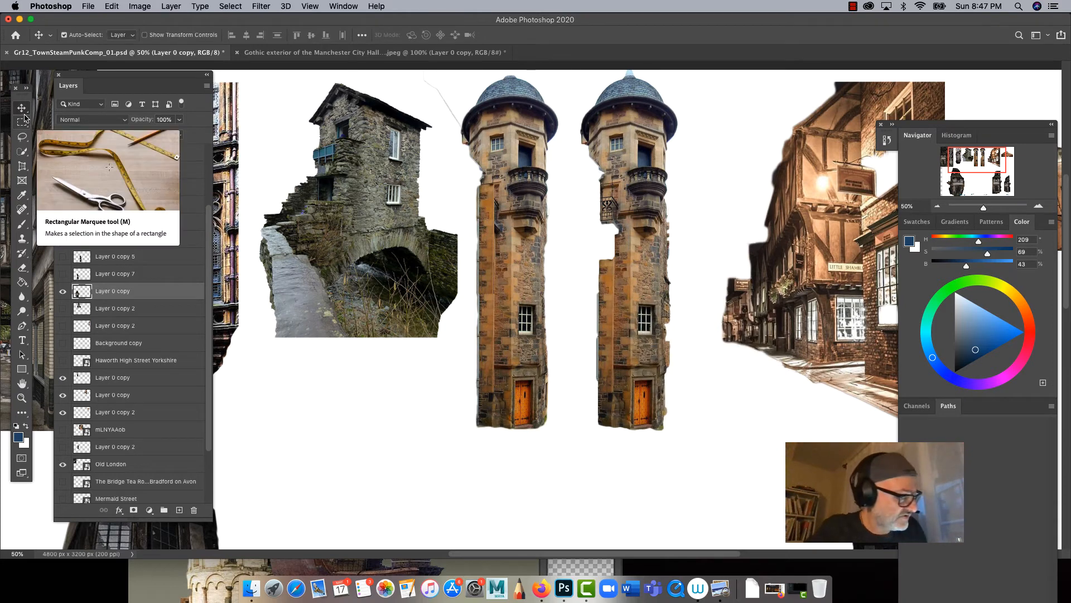
right_click(639, 309)
click(641, 308)
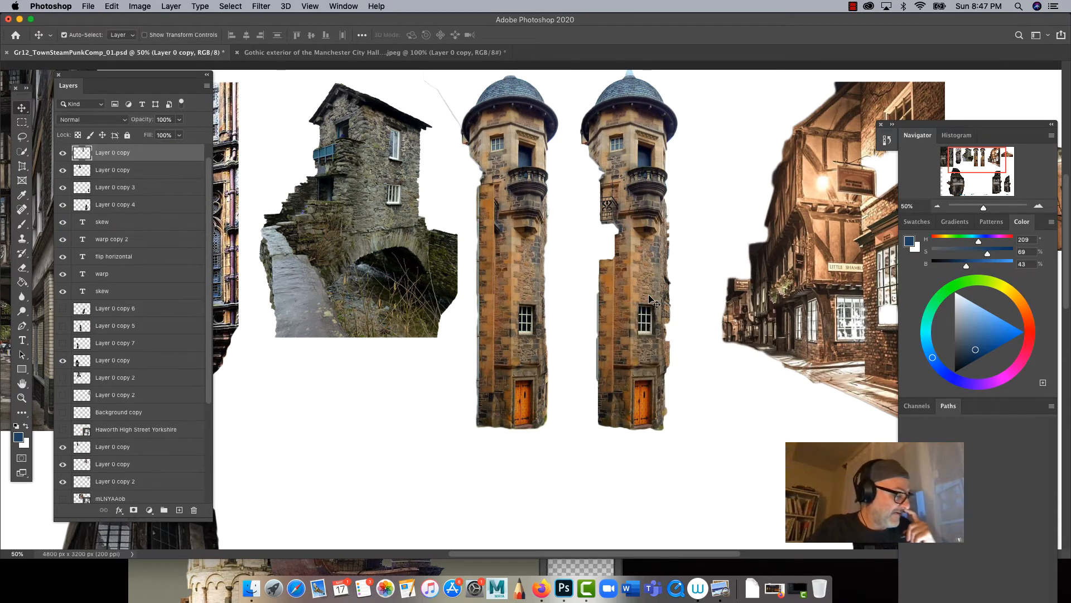
Step: Lasso the right-hand tower's dome and balcony section, copy it to a new layer and move the copy slightly right
click(22, 120)
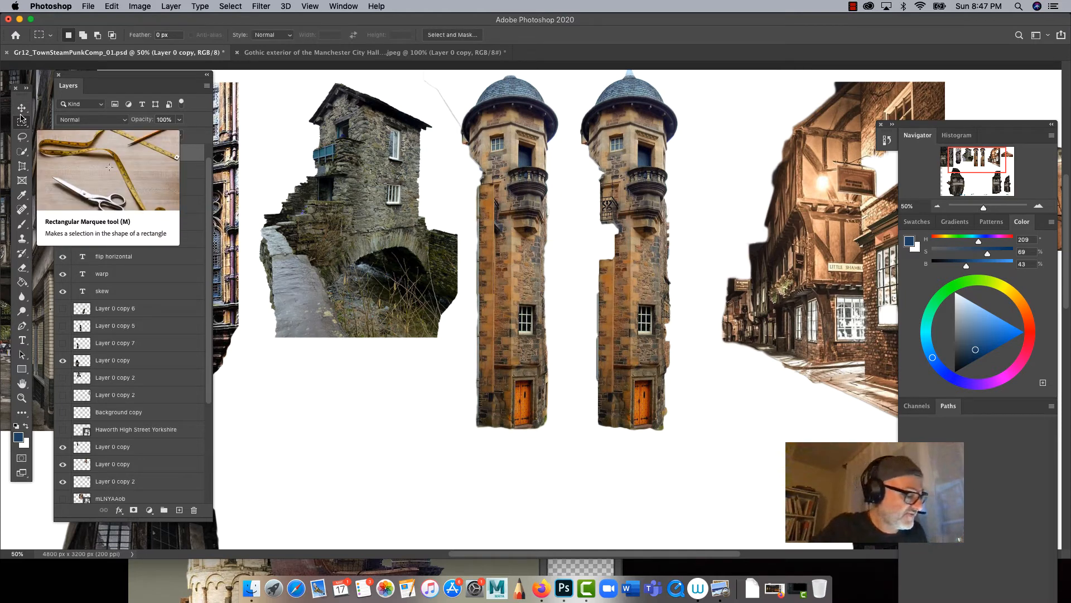
drag(22, 137, 50, 138)
mouse_move(586, 117)
mouse_down()
mouse_move(605, 70)
mouse_move(699, 105)
mouse_move(683, 215)
mouse_move(659, 240)
mouse_move(572, 133)
mouse_move(575, 92)
mouse_up()
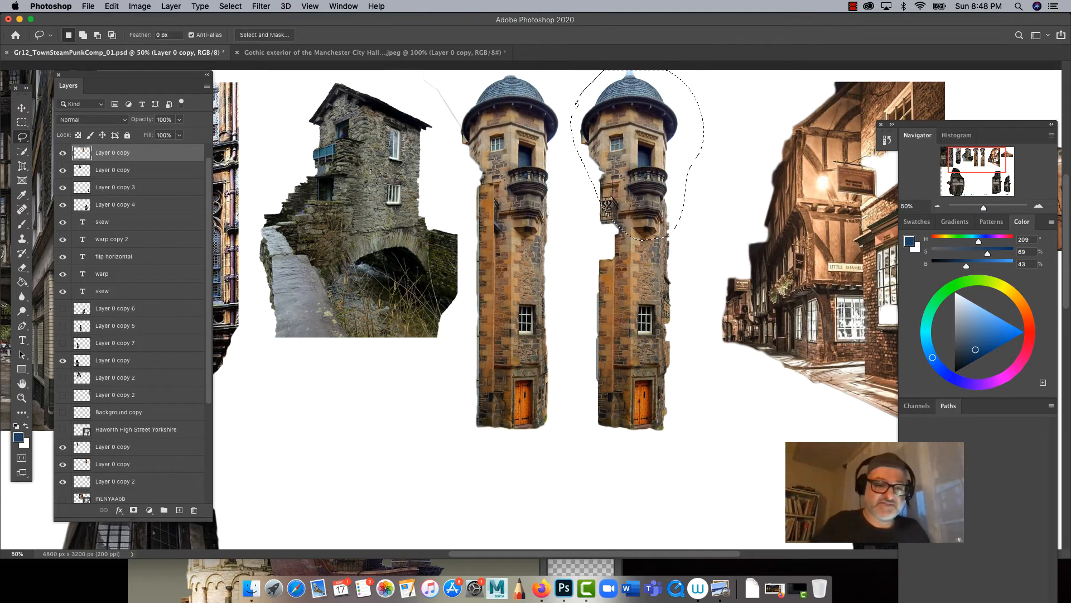
key(ctrl+v)
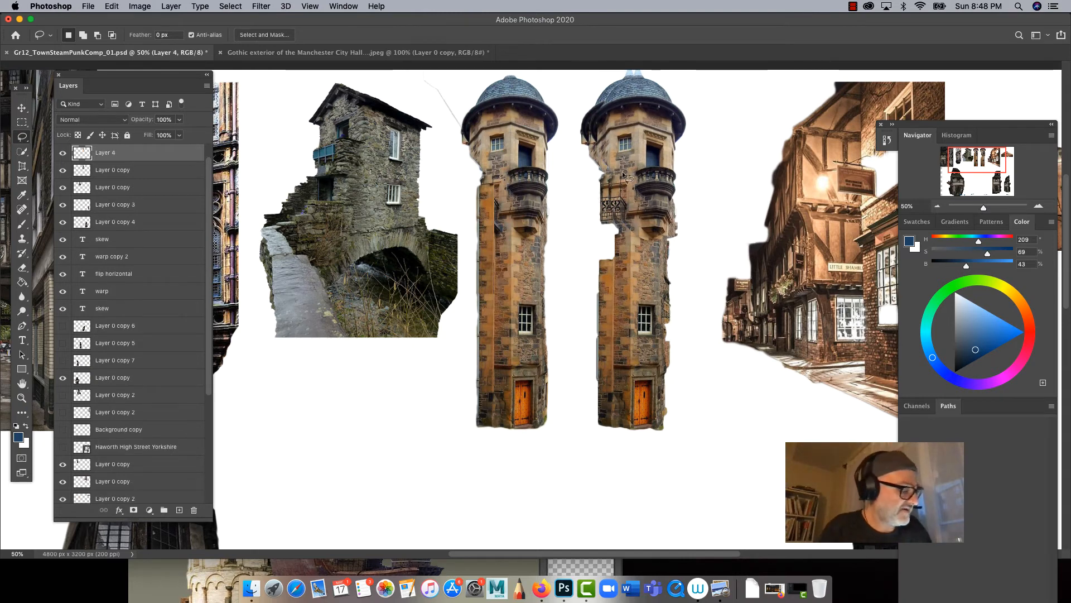
click(21, 108)
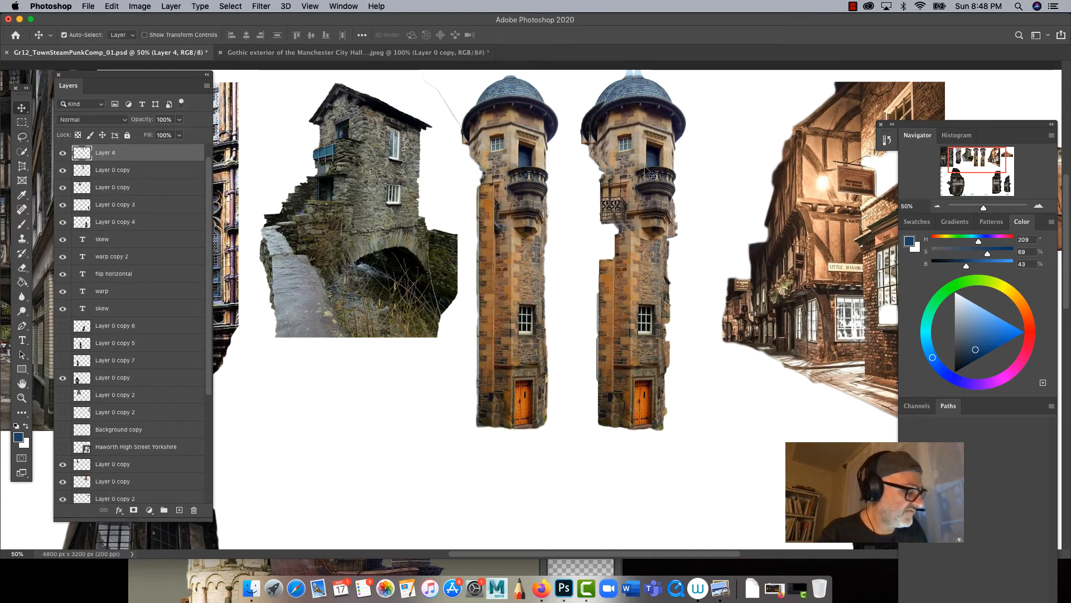
drag(644, 166, 675, 172)
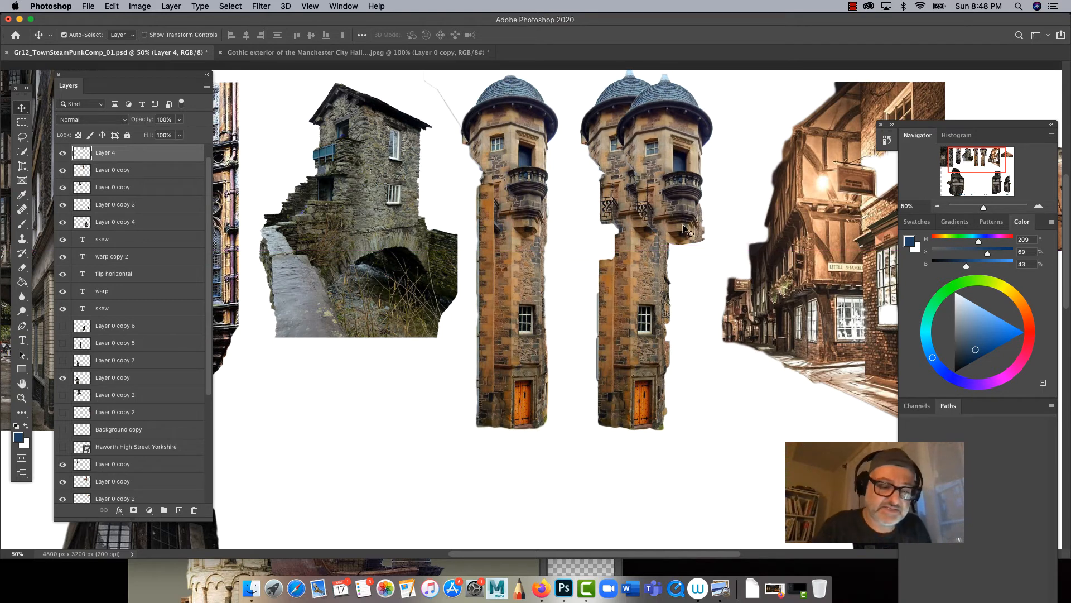
Step: Try scaling the copied tower top to 97.59%, rotating it 13.92° and moving it down the tower, and undo the changes
key(ctrl+t)
drag(712, 244, 703, 277)
drag(652, 167, 640, 267)
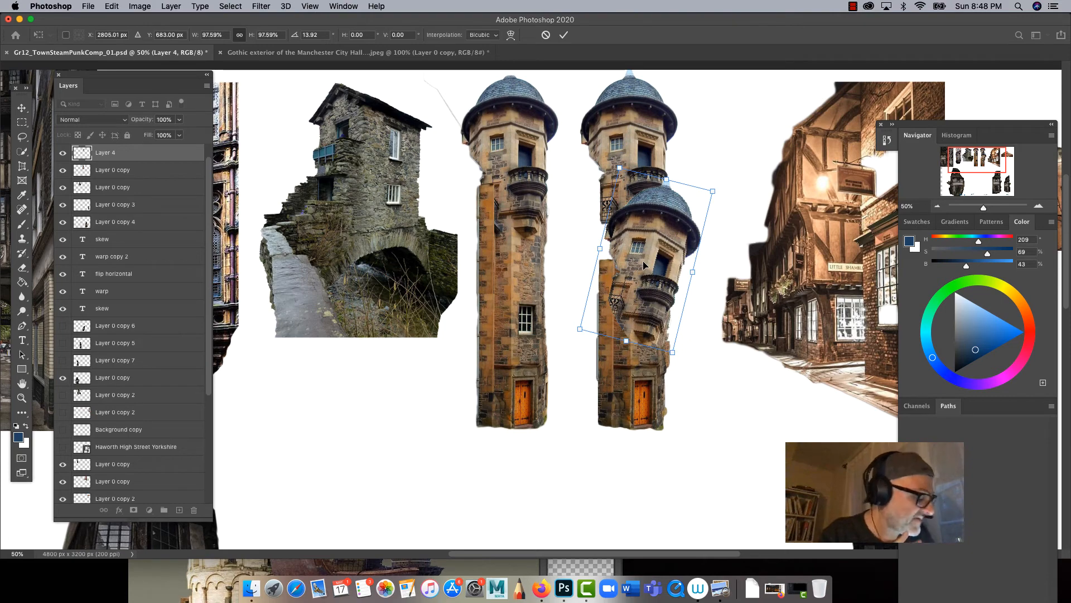
key(super+z)
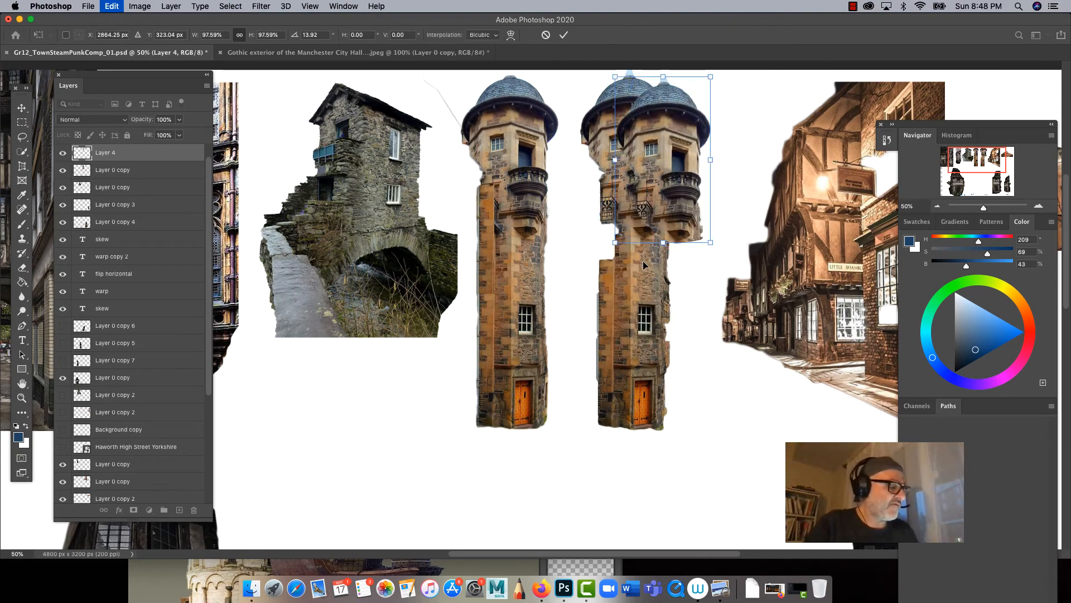
Step: Cancel the transform of the copied tower top and hide its layer, Layer 4
key(super+z)
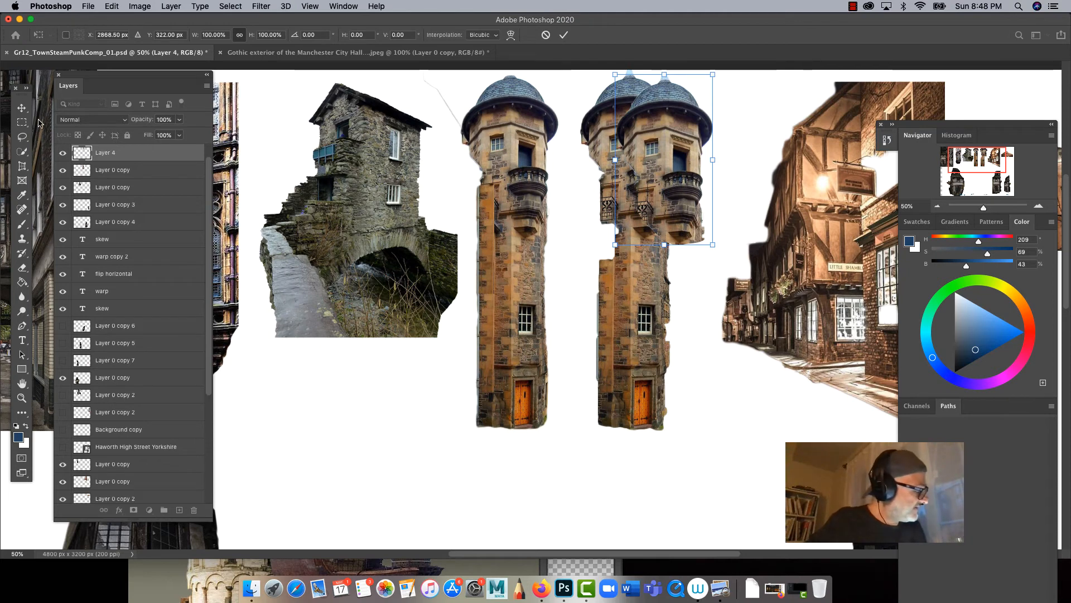
key(Escape)
click(63, 152)
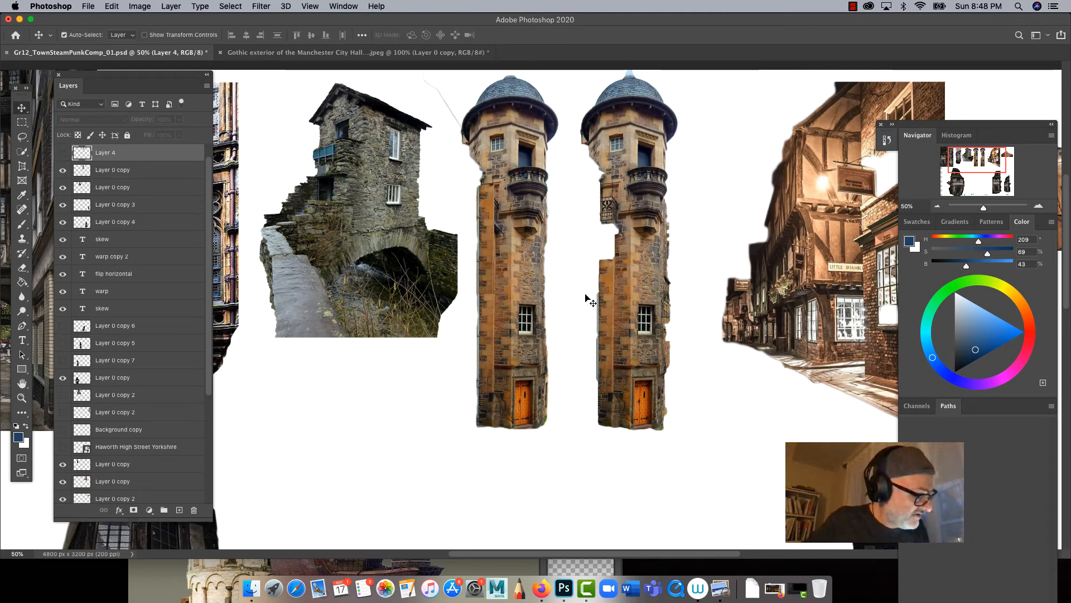
Step: Marquee-select the orange stone strip along the right-hand tower's lower left edge, copy it and paste it as a new layer
right_click(617, 305)
click(646, 306)
click(22, 122)
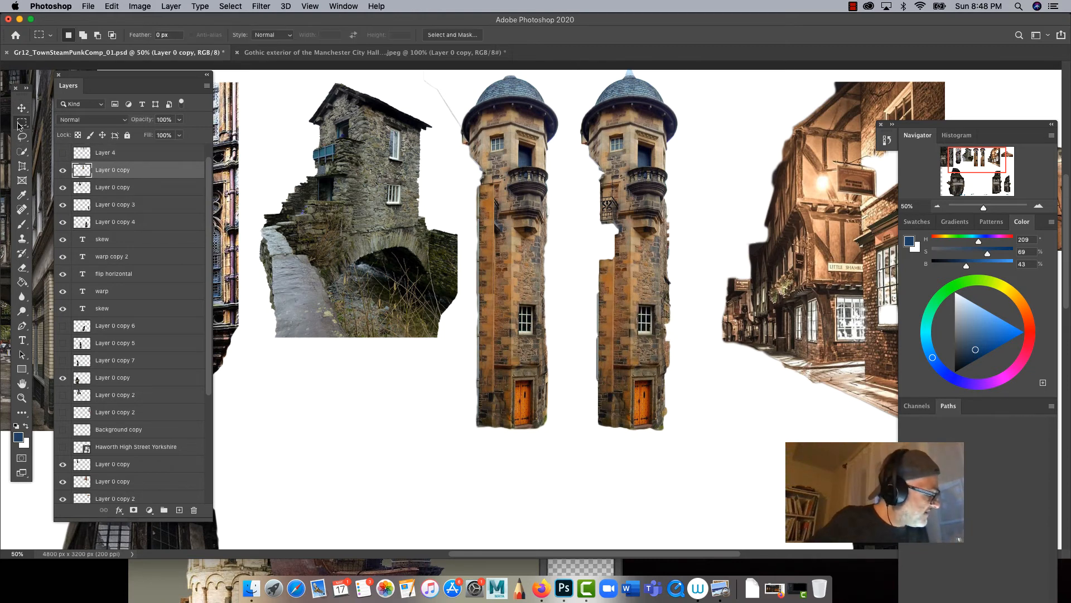
drag(613, 259, 596, 393)
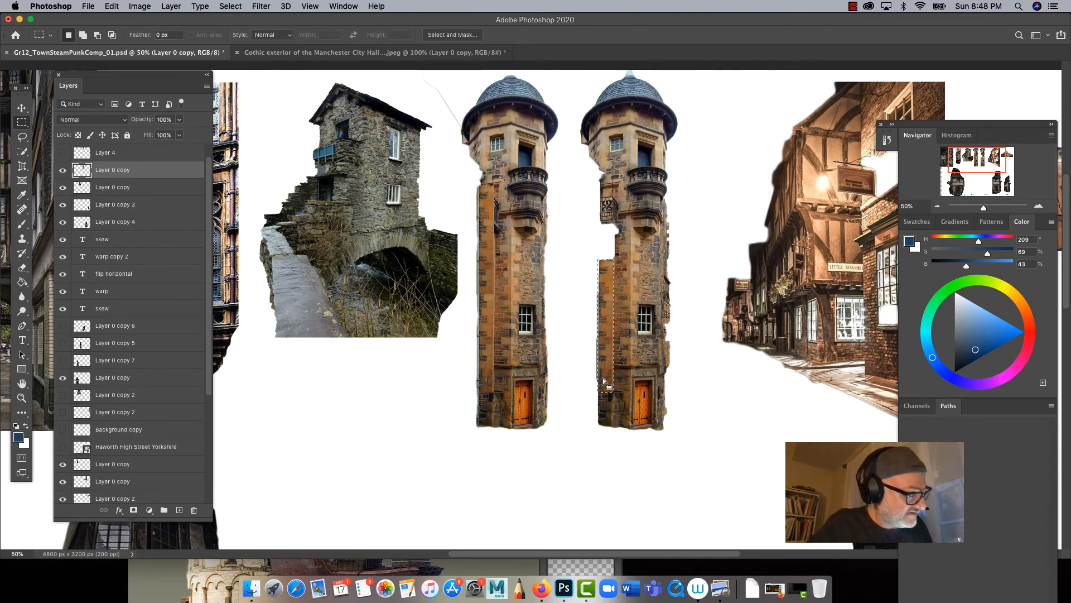
key(super+c)
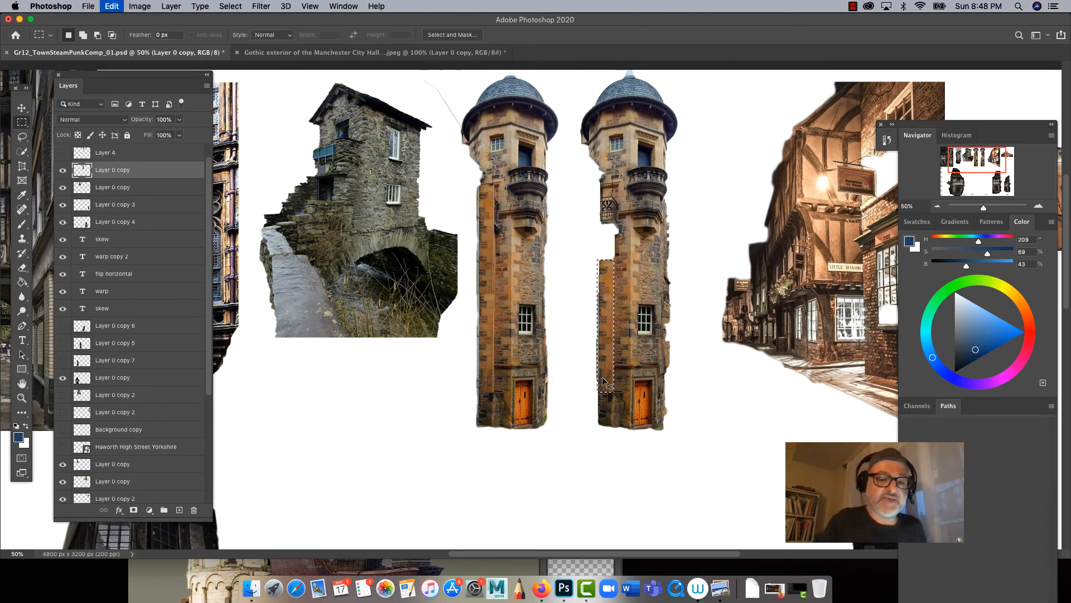
key(super+v)
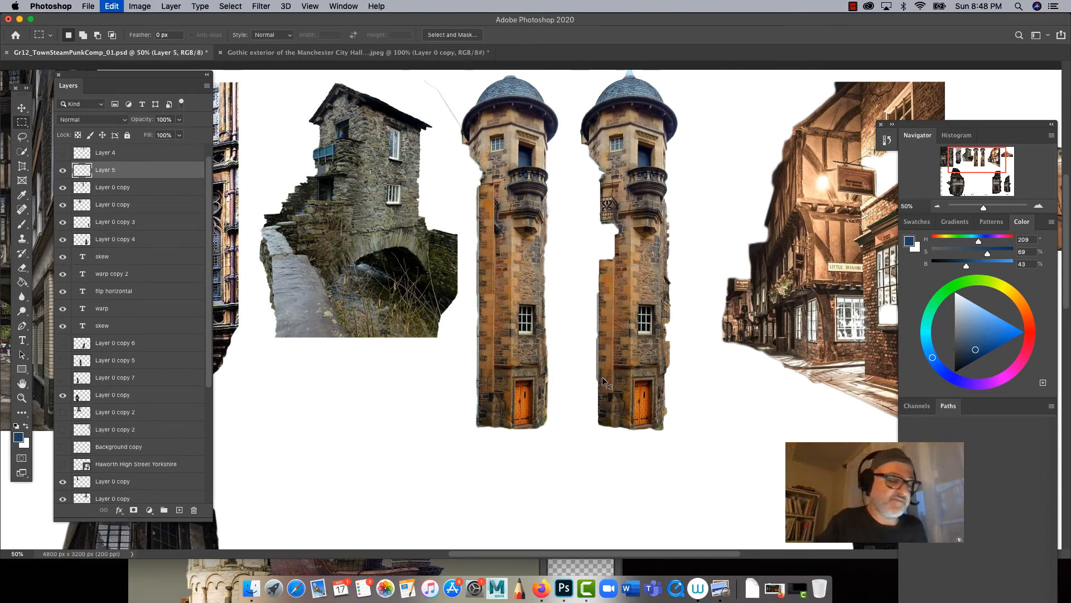
Step: Try the pasted stone strip at different heights over the gap in the right-hand tower's left edge using the Move tool
click(22, 107)
drag(608, 296, 614, 211)
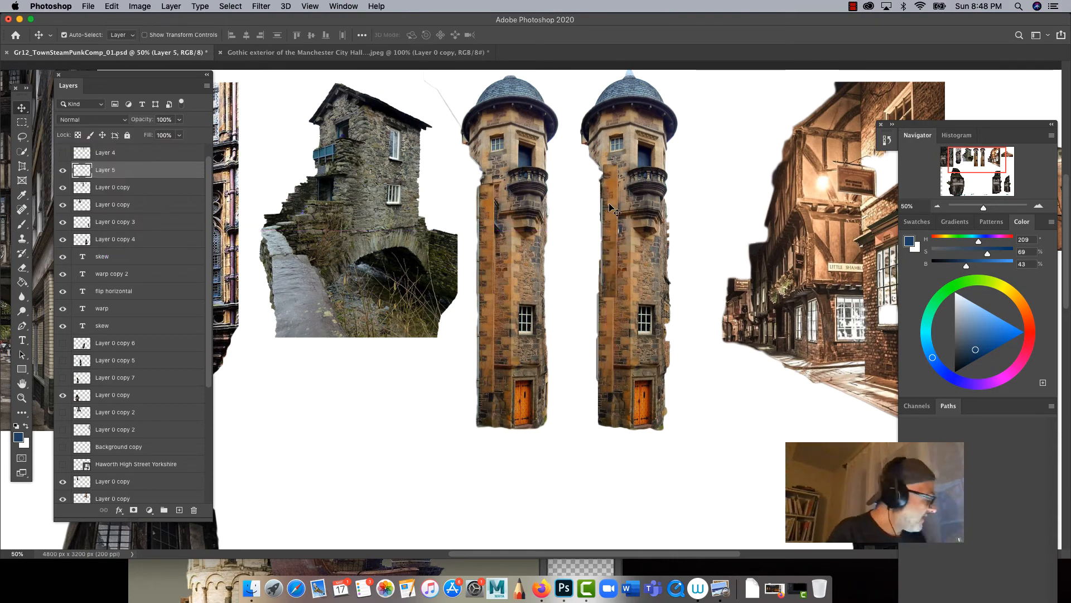
click(22, 239)
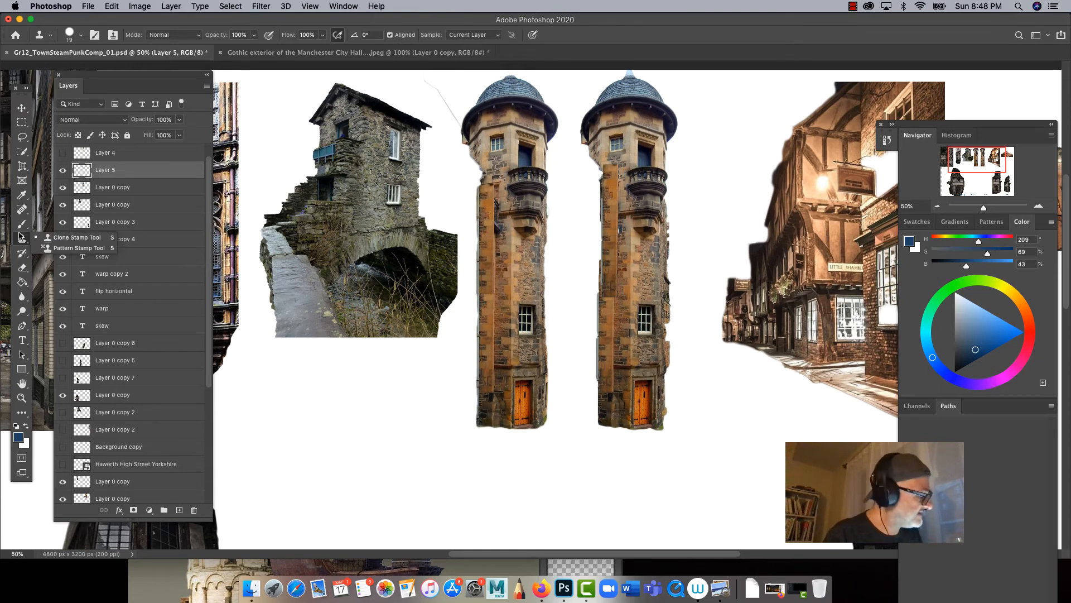
click(21, 107)
mouse_move(609, 286)
mouse_down()
mouse_move(605, 270)
mouse_move(612, 300)
mouse_up()
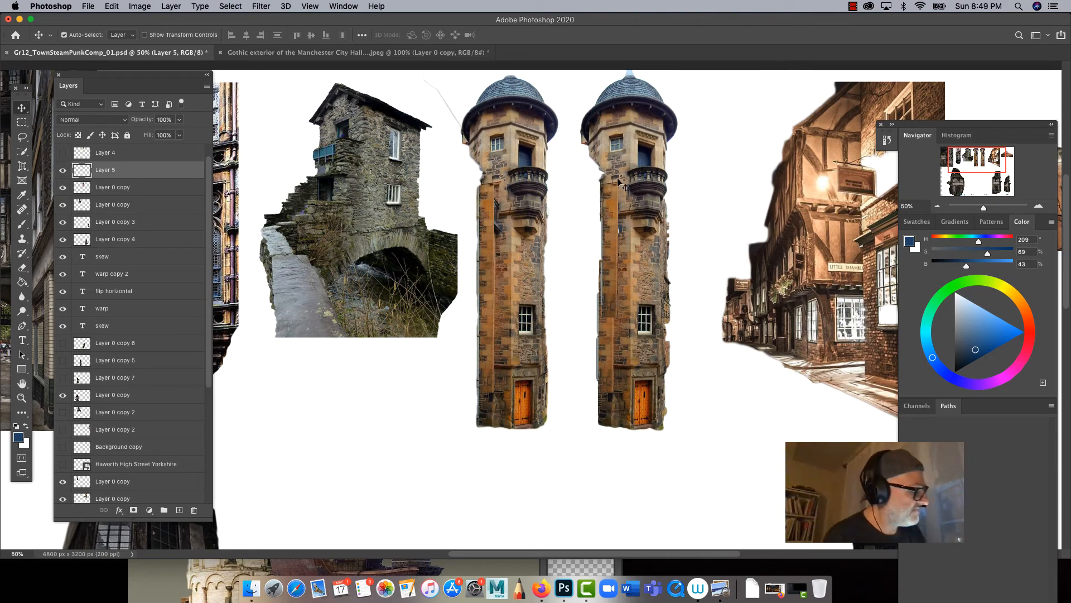
drag(598, 179, 608, 200)
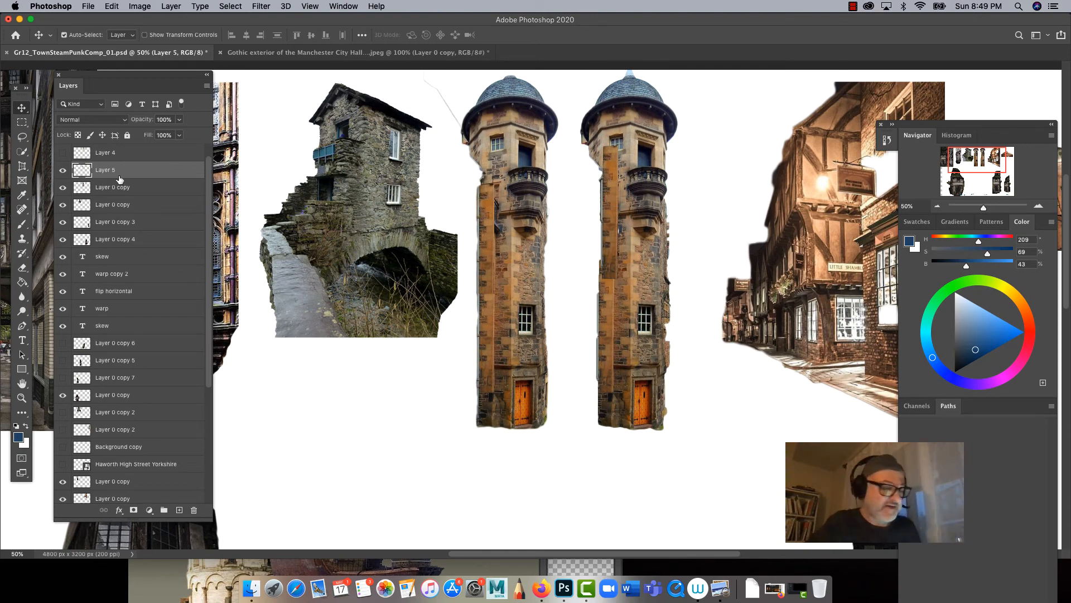
Step: Move the stone strip back down onto the tower's lower wall and list the layers stacked at that spot
drag(604, 243, 608, 322)
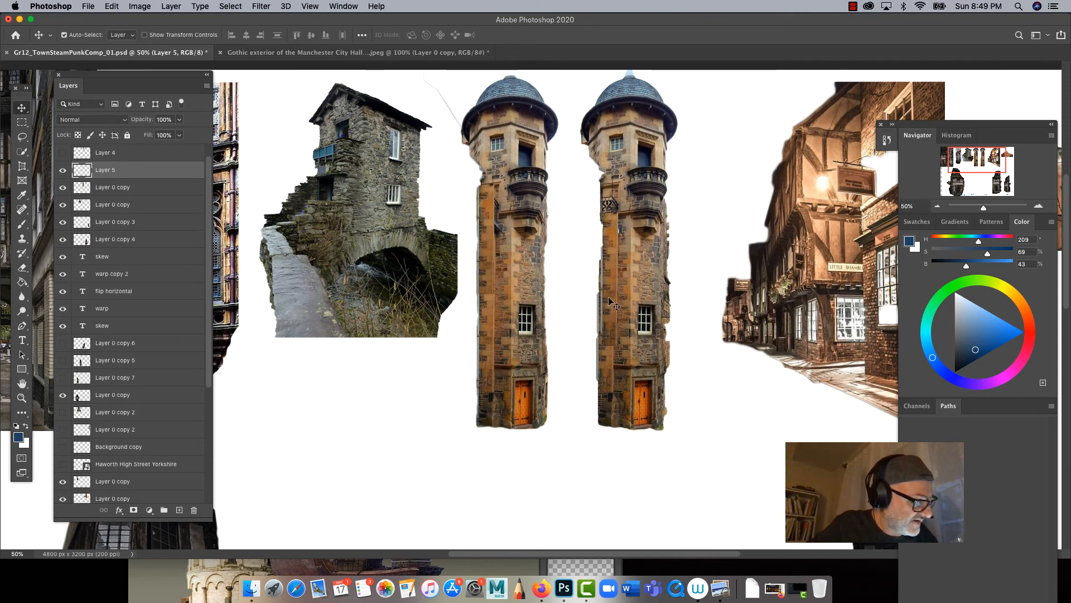
right_click(607, 295)
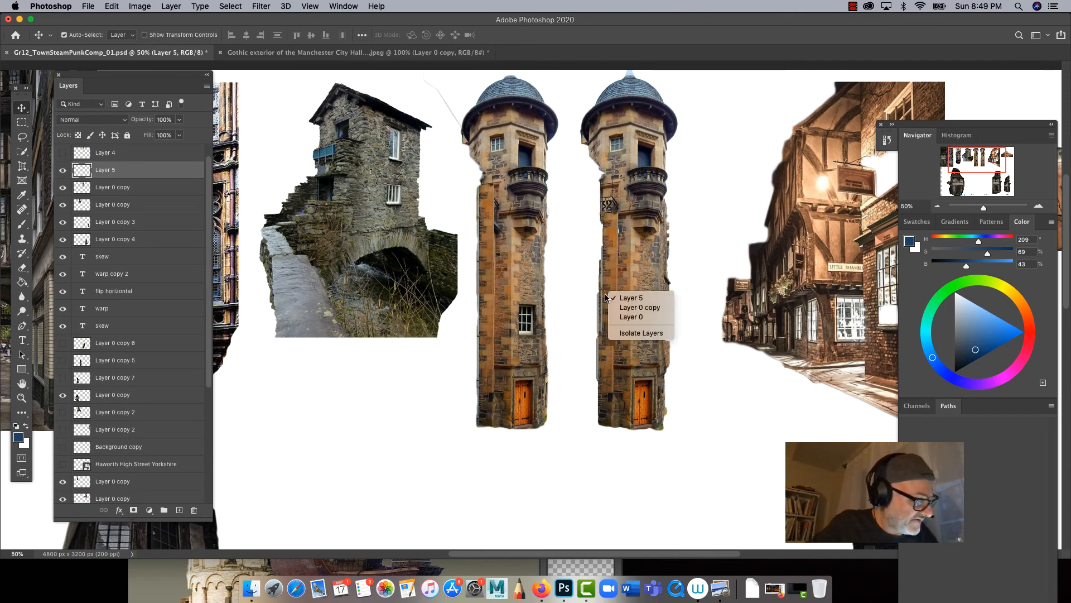
click(614, 272)
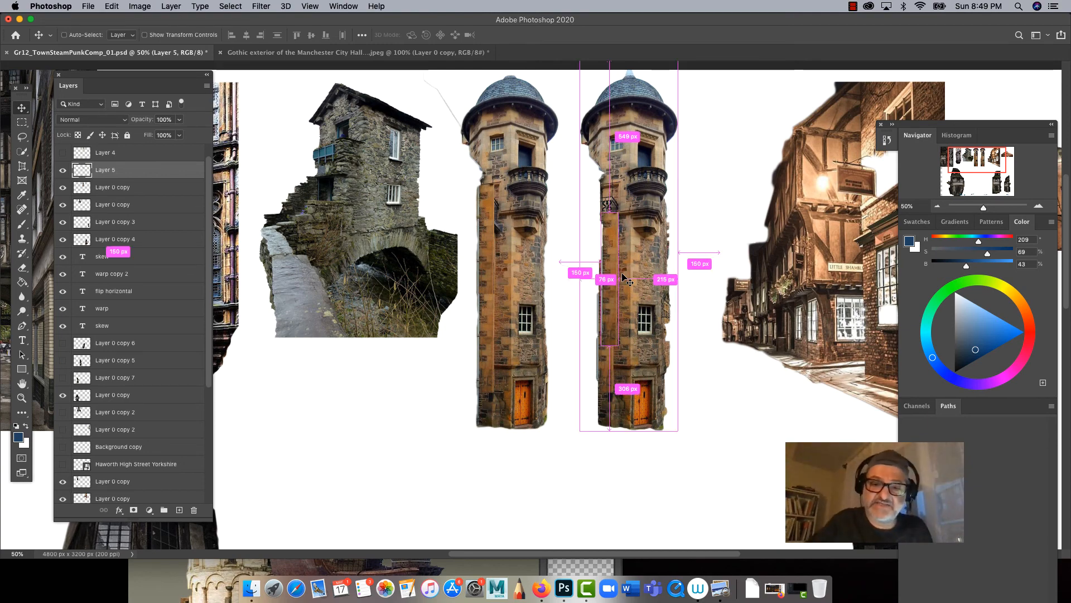
key(i)
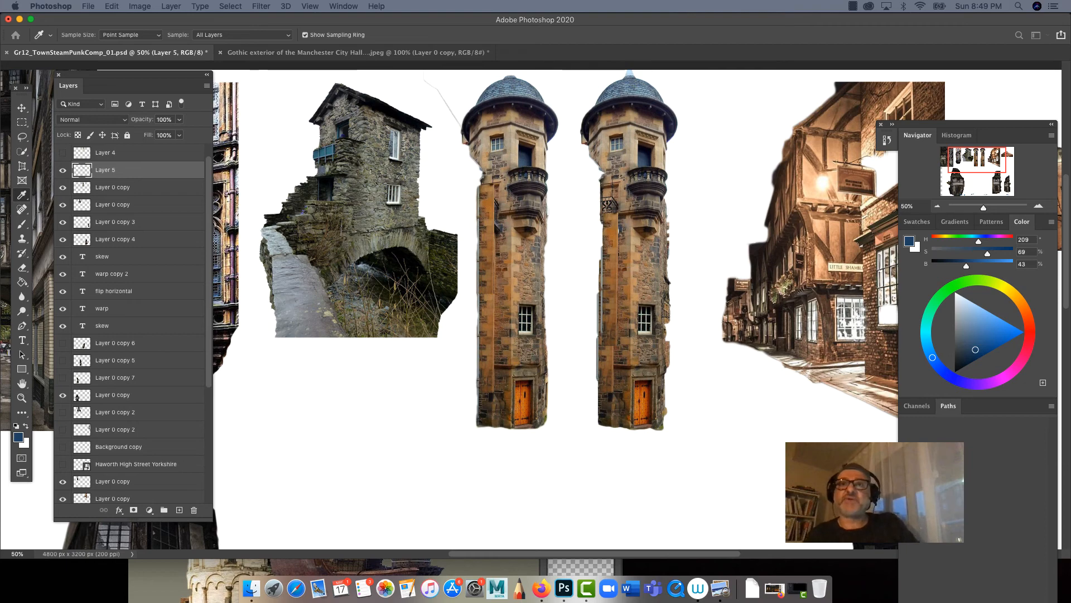
key(v)
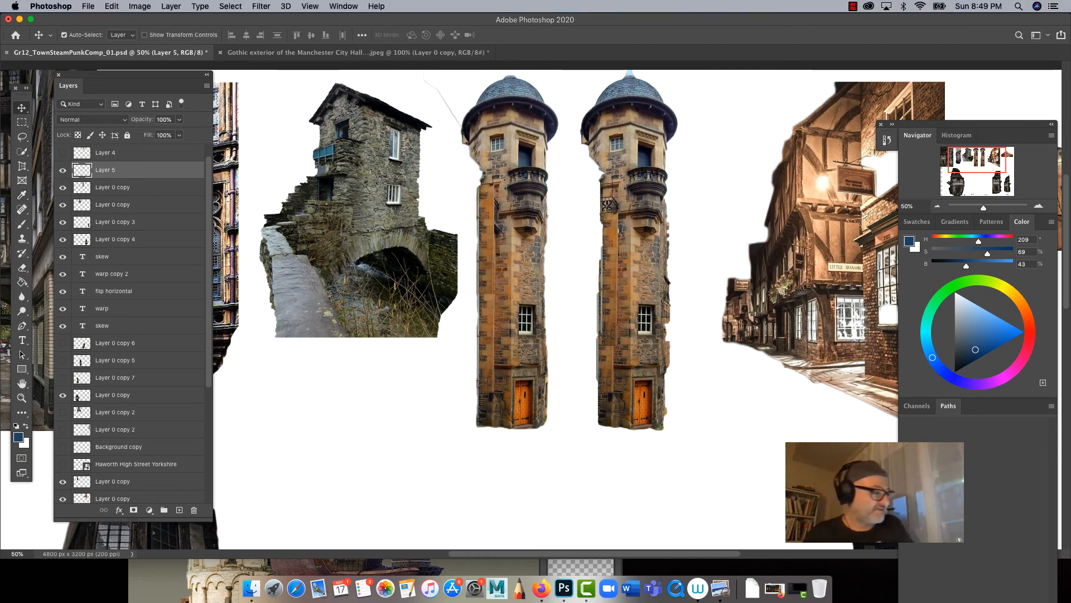
Step: Merge the stone strip, placed over the gap in the tower's left edge, into the tower layer and move the tower slightly down and right
drag(607, 264, 610, 221)
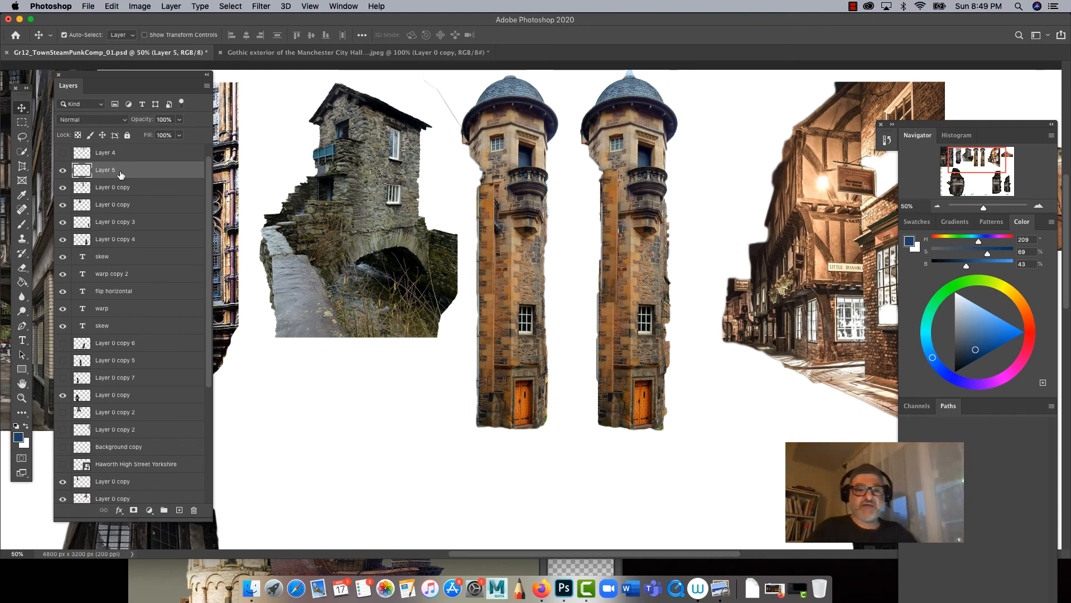
key(super)
key(super+e)
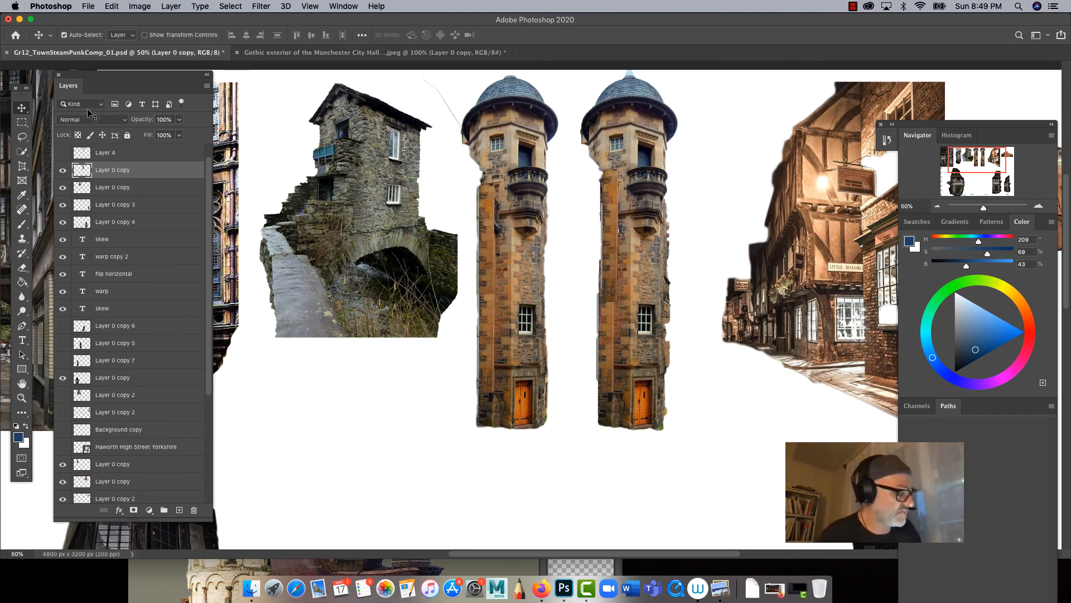
drag(617, 281, 625, 305)
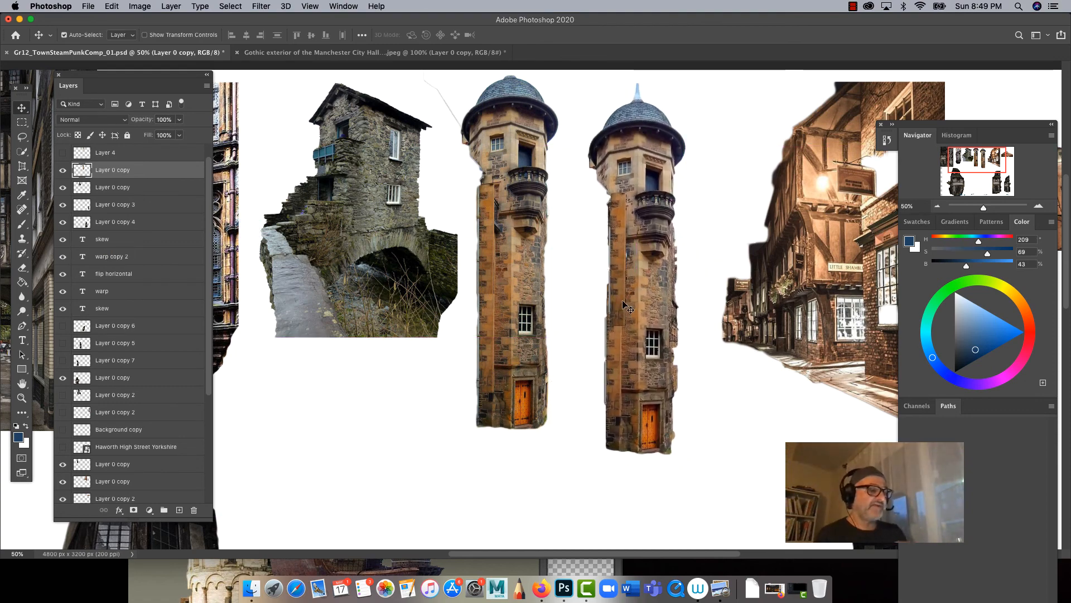
Step: Move the Layers panel clear of the canvas and examine the building cut-outs across the composition at 33.33% zoom
click(850, 7)
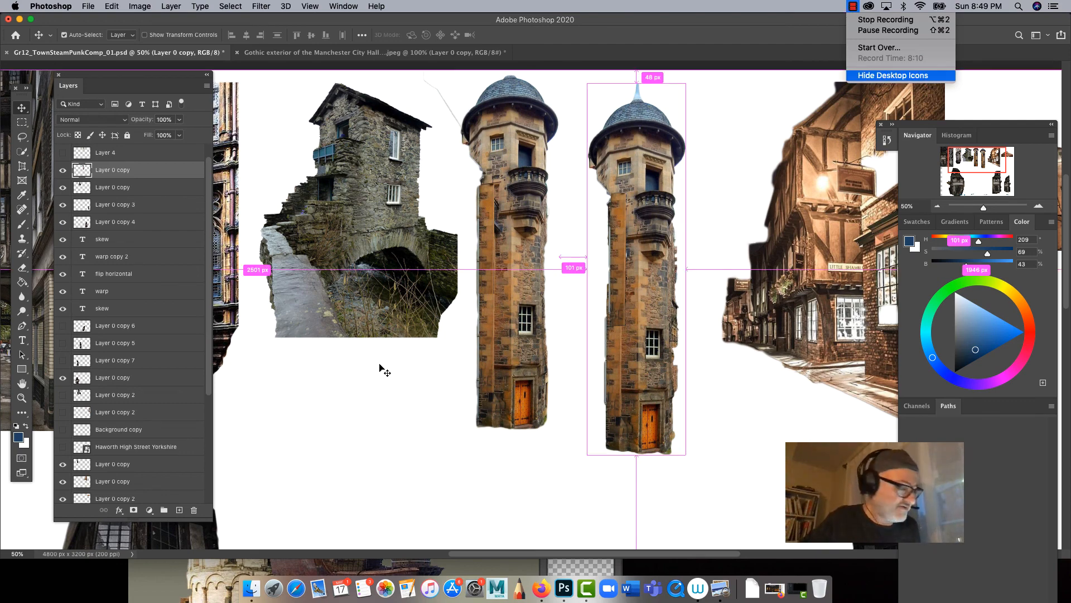
drag(73, 77, 190, 428)
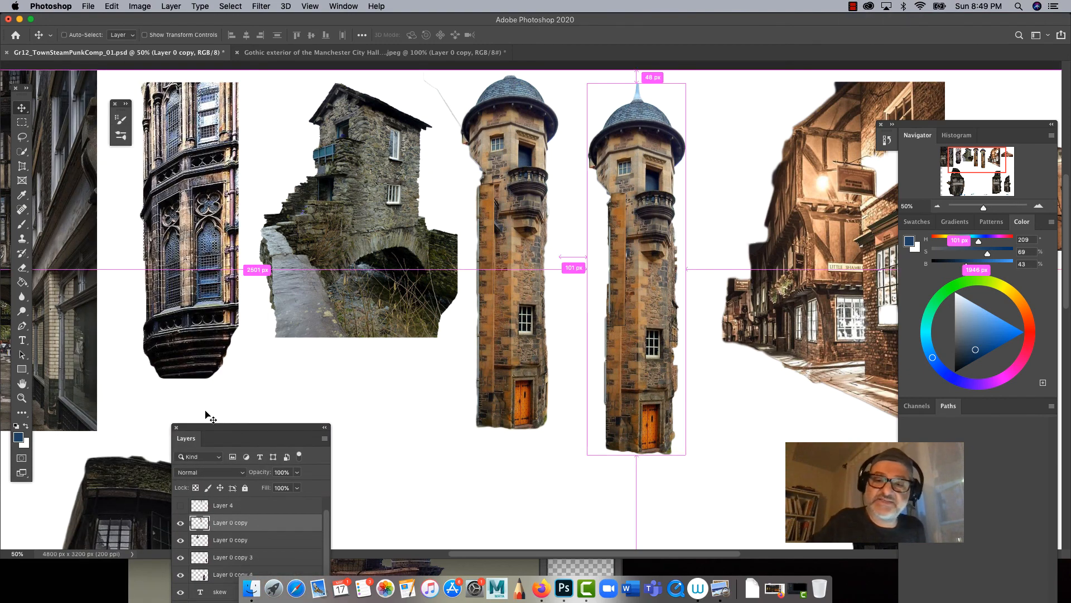
key(super+minus)
scroll(411, 396, down, 5)
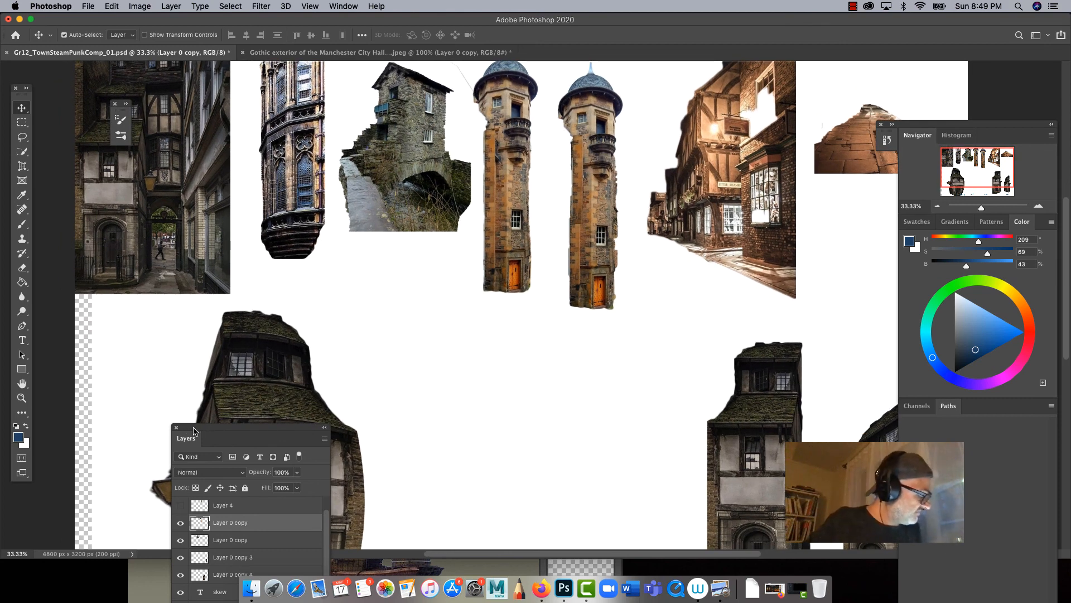
drag(218, 430, 71, 465)
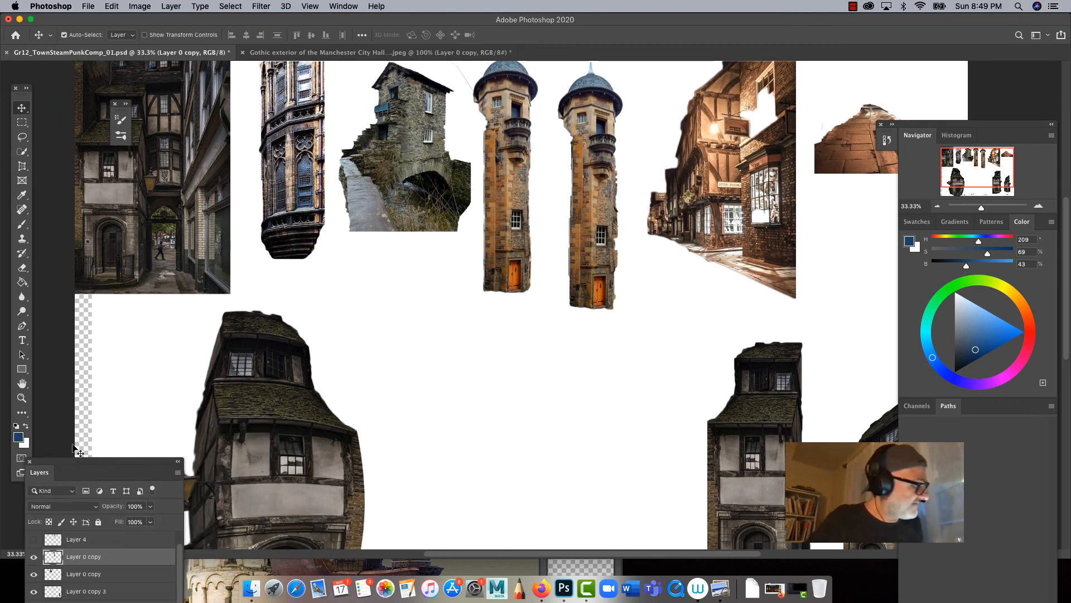
drag(368, 351, 422, 423)
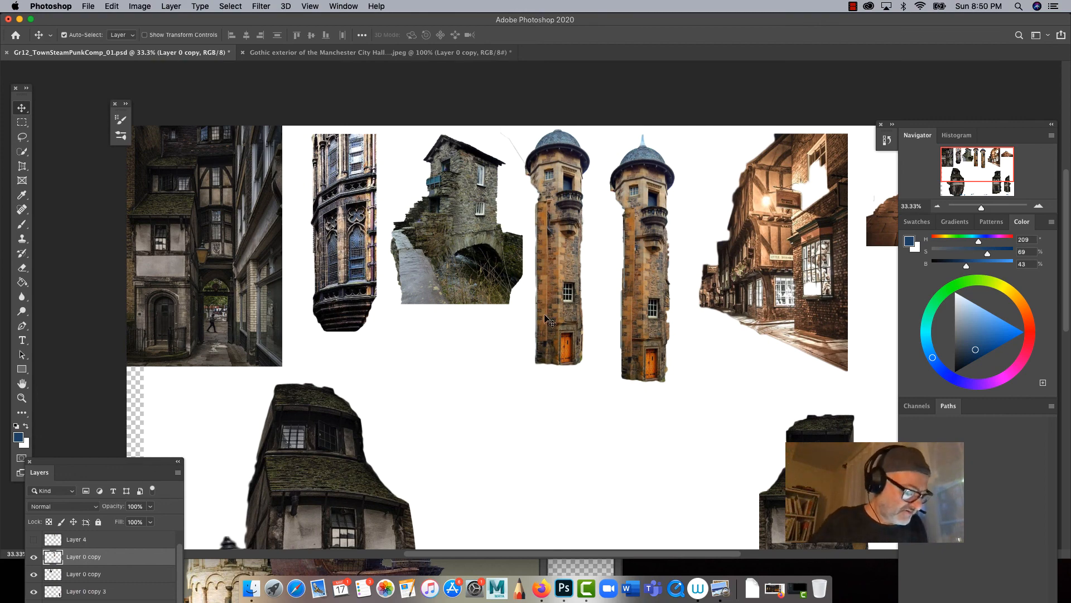
drag(222, 411, 108, 381)
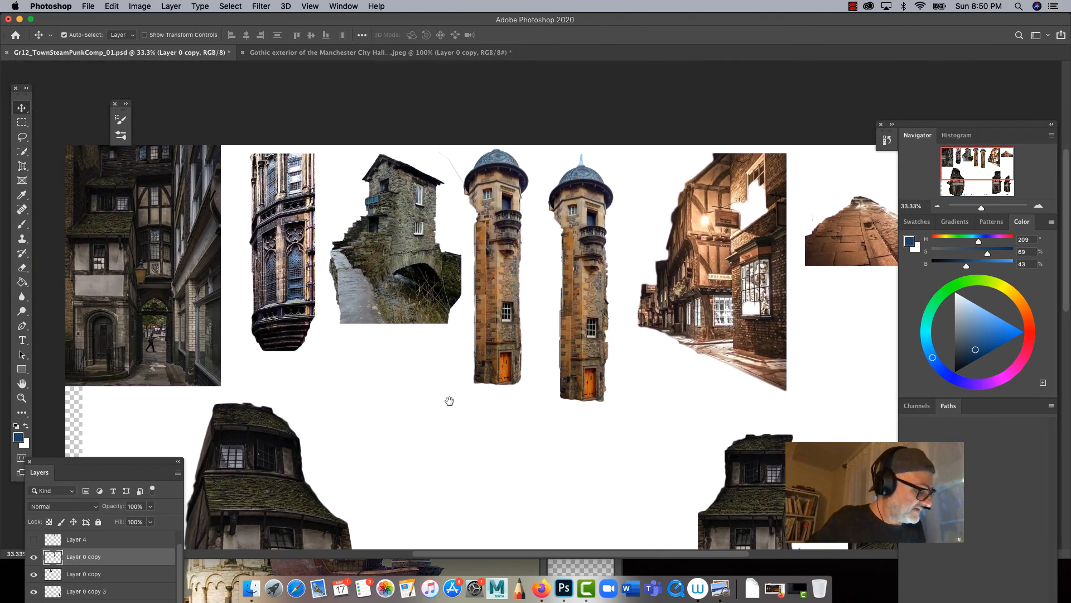
drag(449, 402, 365, 303)
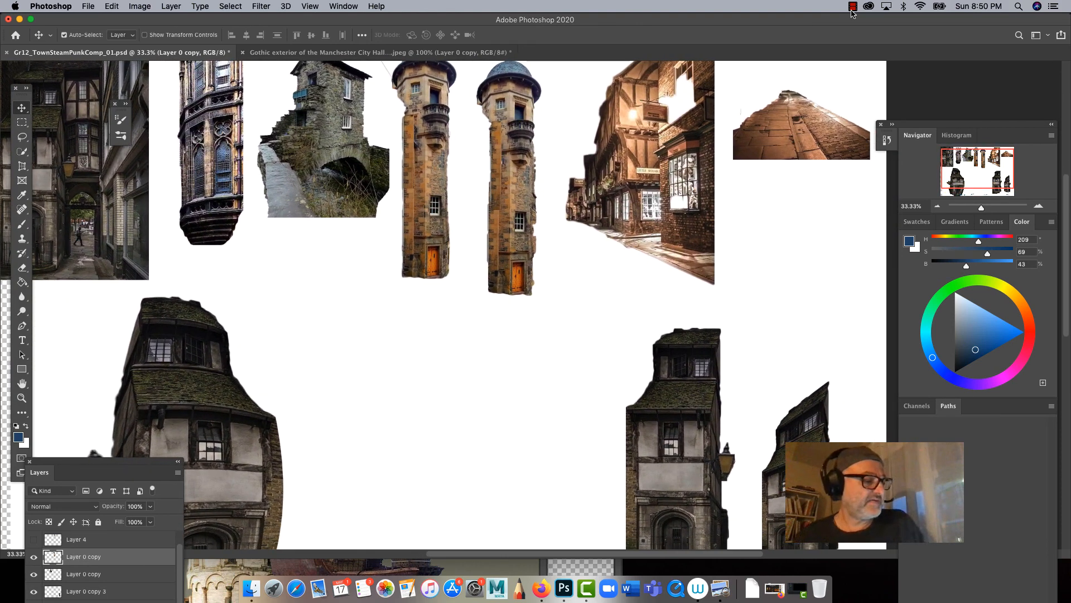
click(853, 6)
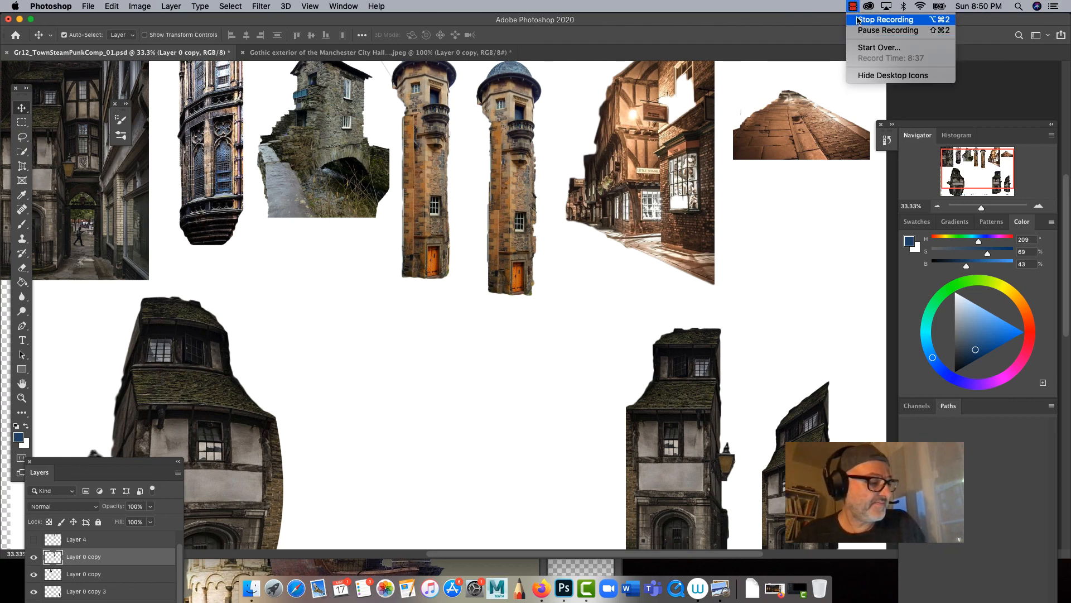